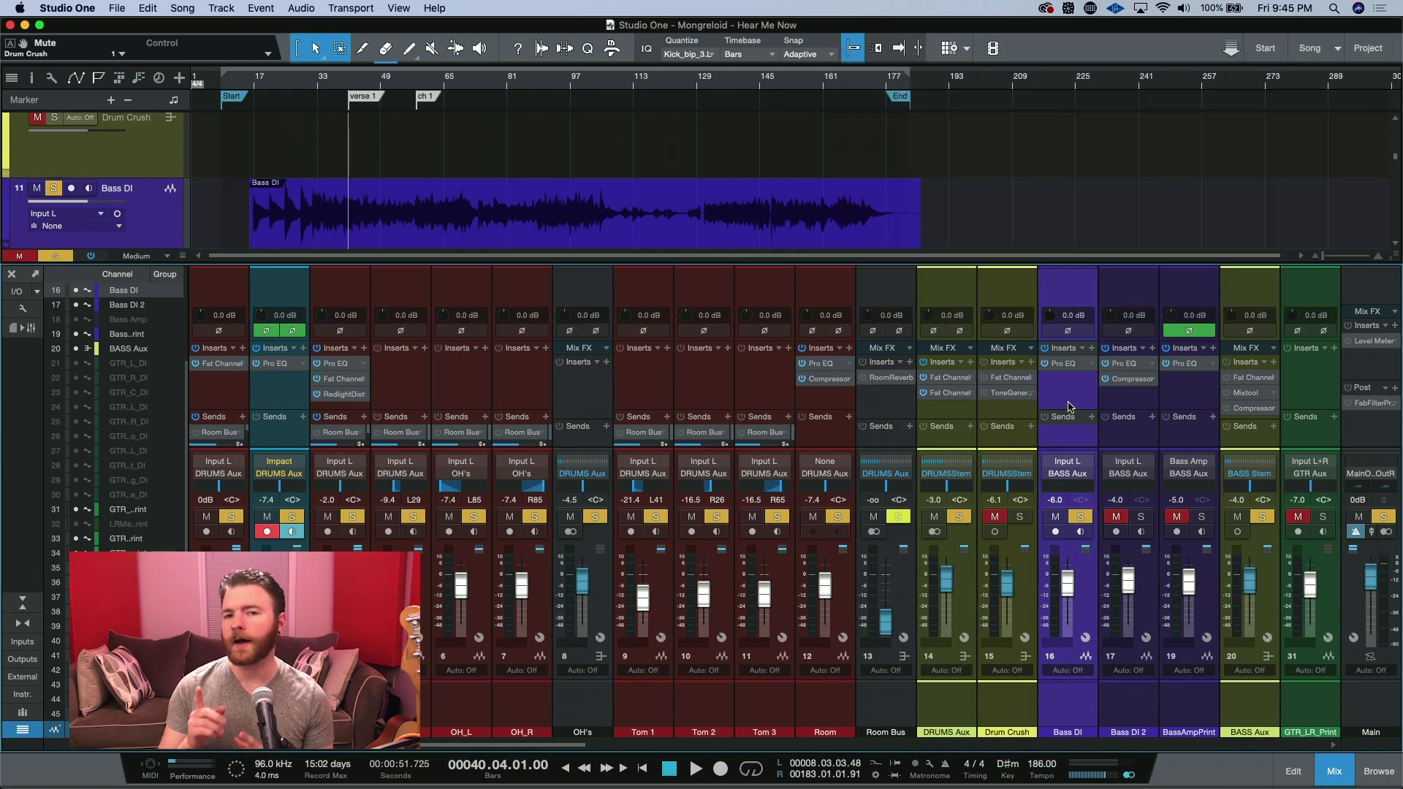
- Review the Quantum 2626 output and input routing for the DBX sends and returns in the song's audio I/O setup
key("super+comma")
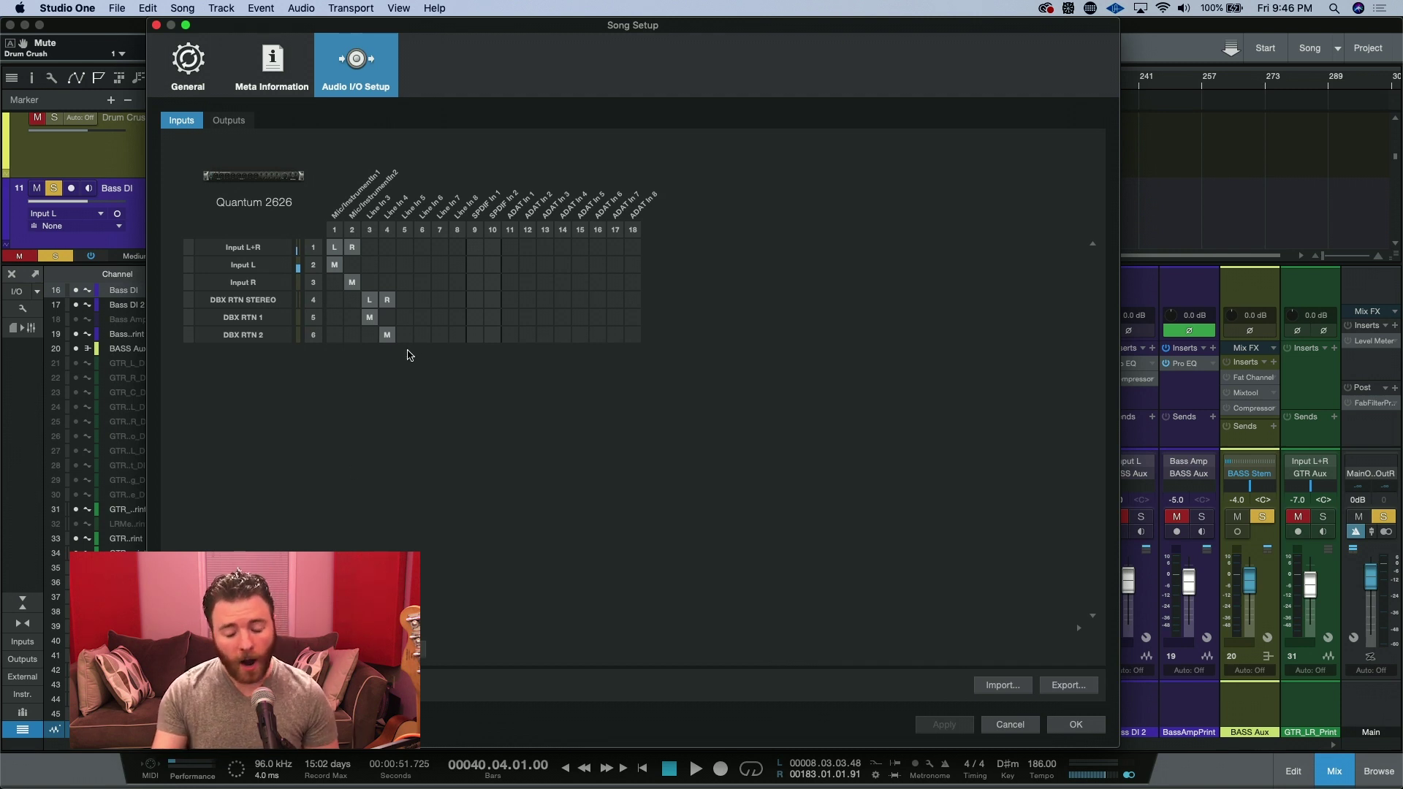
left_click(229, 121)
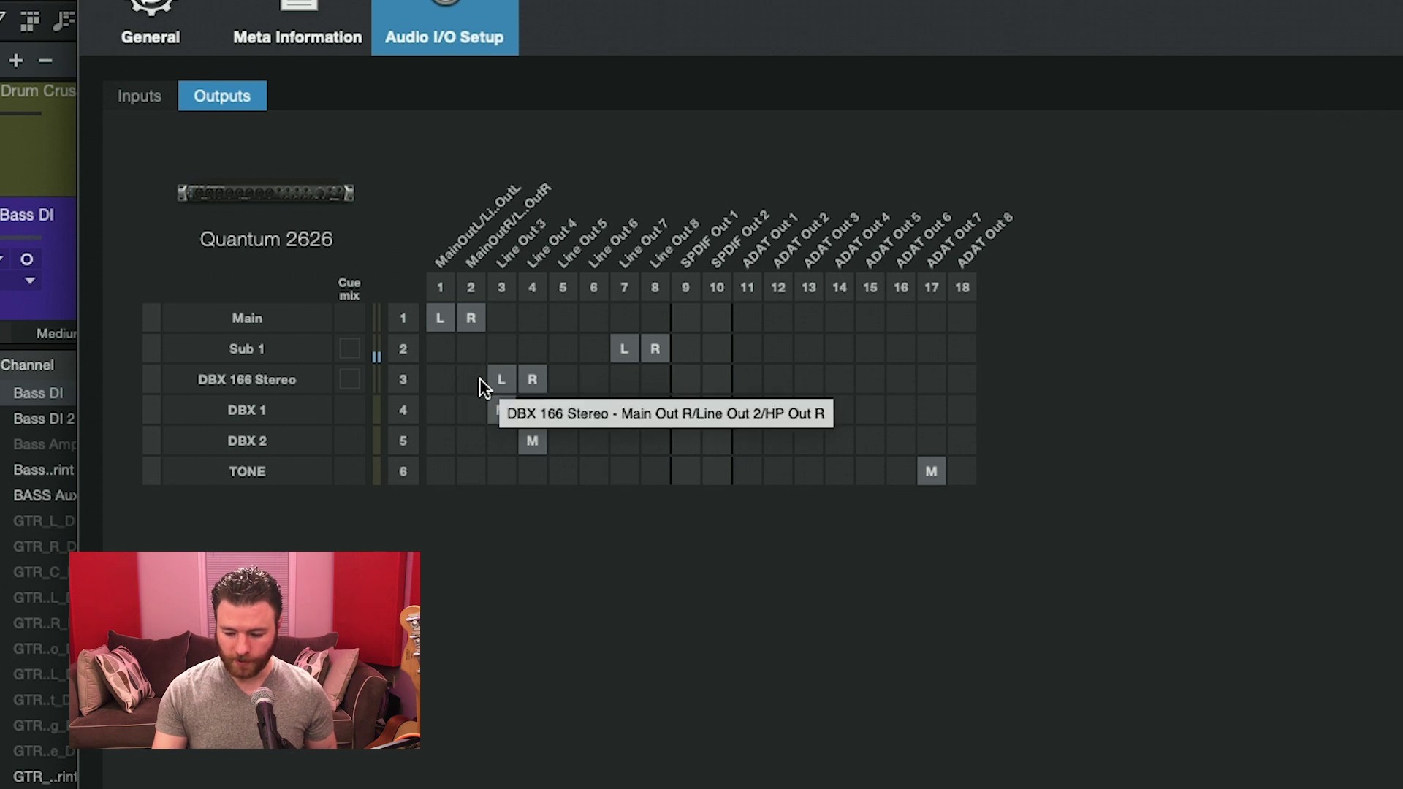
left_click(501, 406)
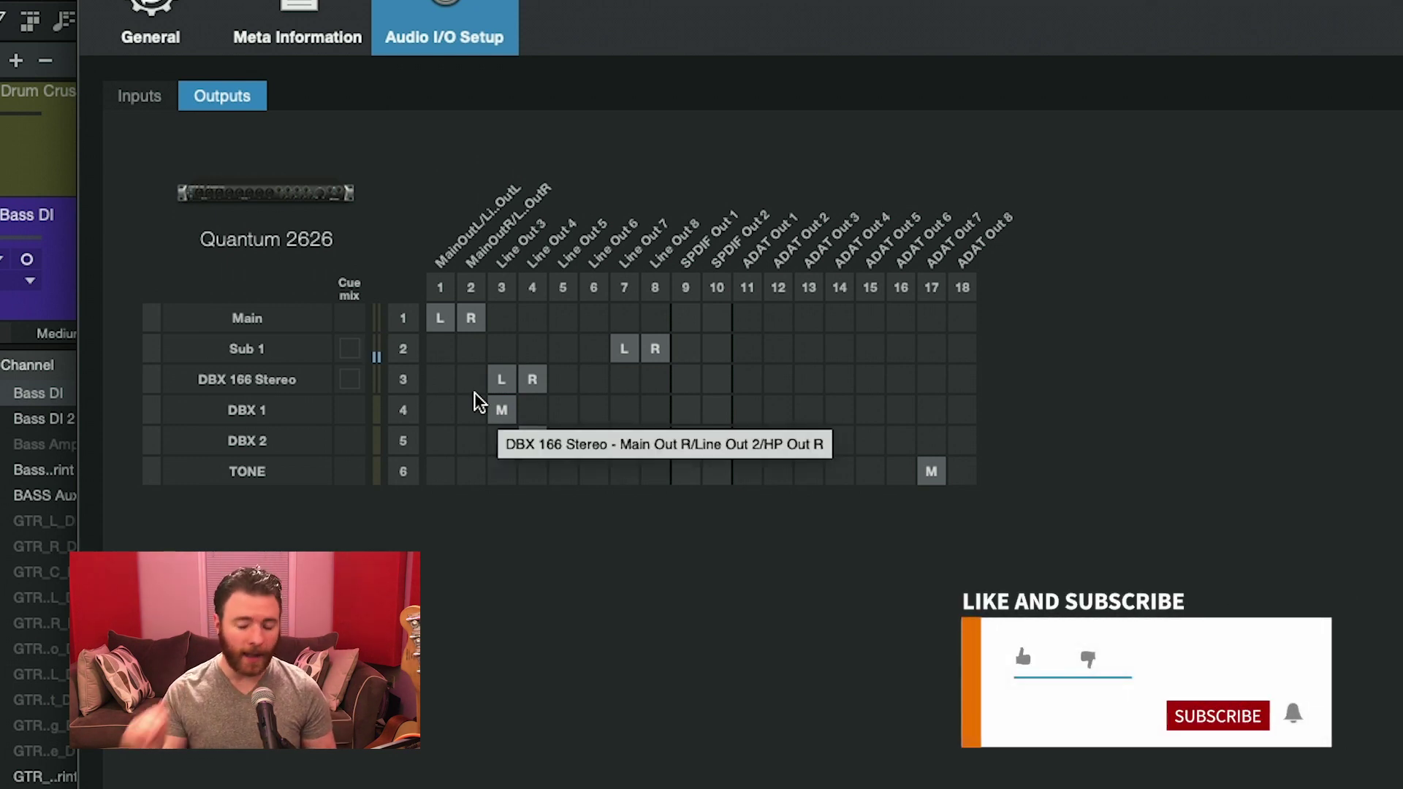
left_click(137, 107)
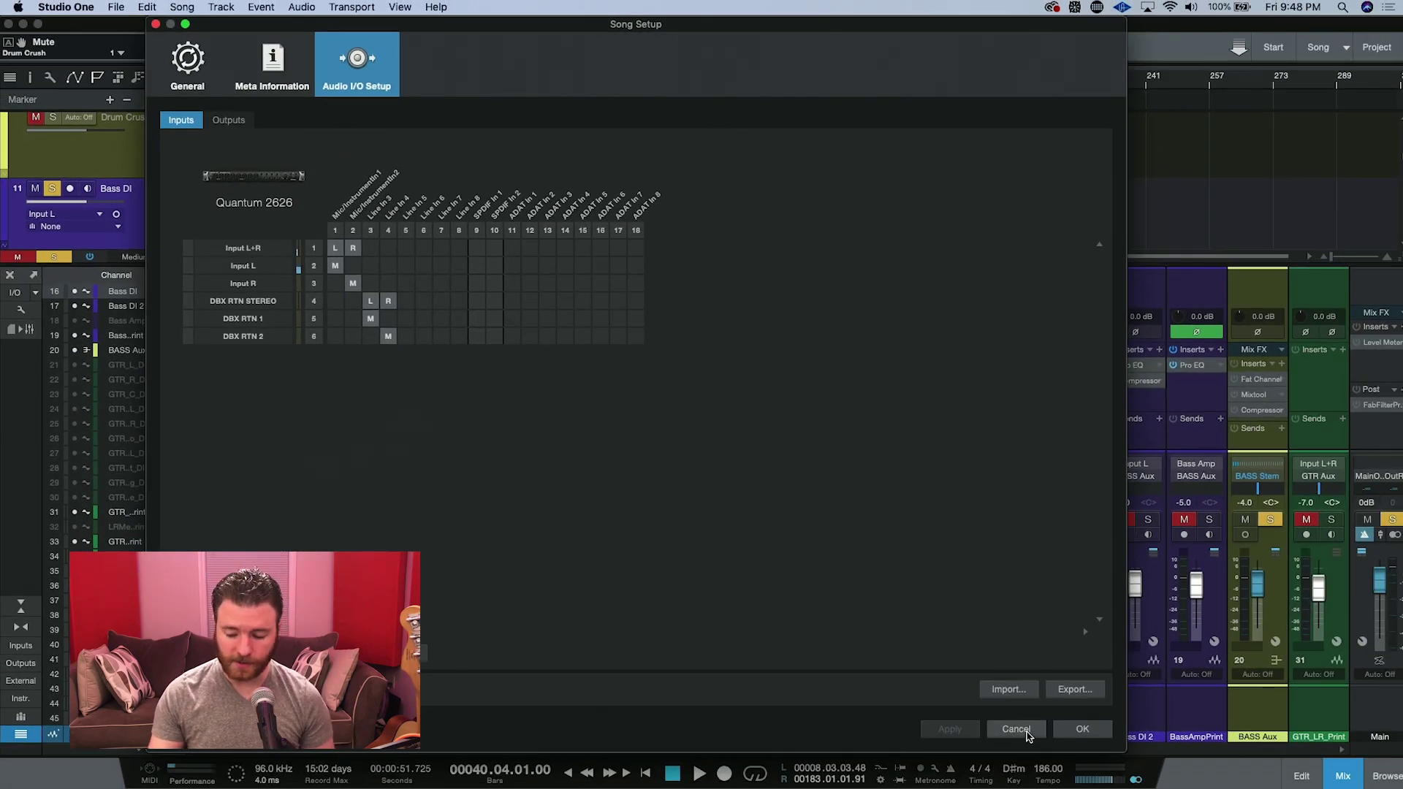
left_click(1083, 731)
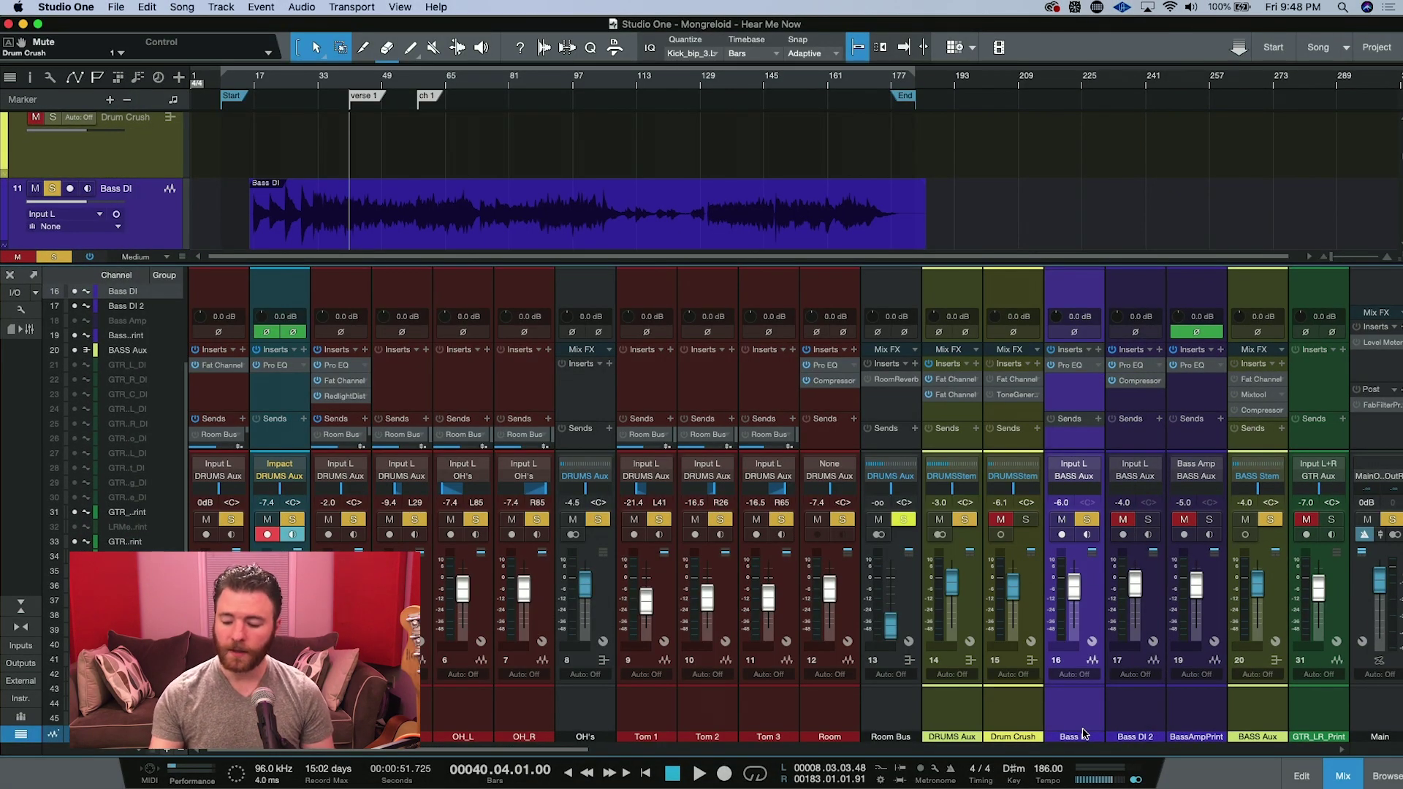
- Insert Pipeline Mono on the Bass DI channel and check the device block size in the audio preferences
left_click(1098, 350)
type("pipe")
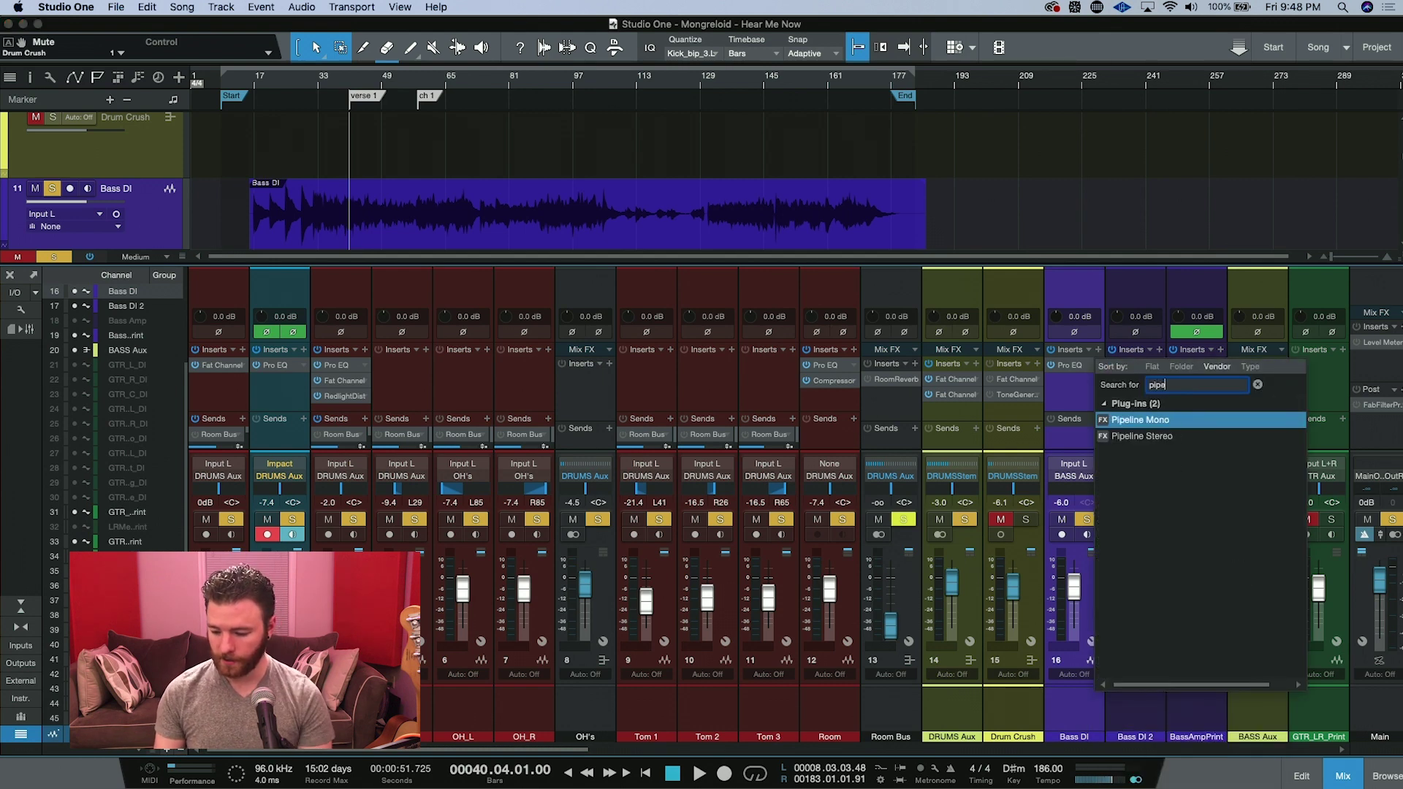
key("Return")
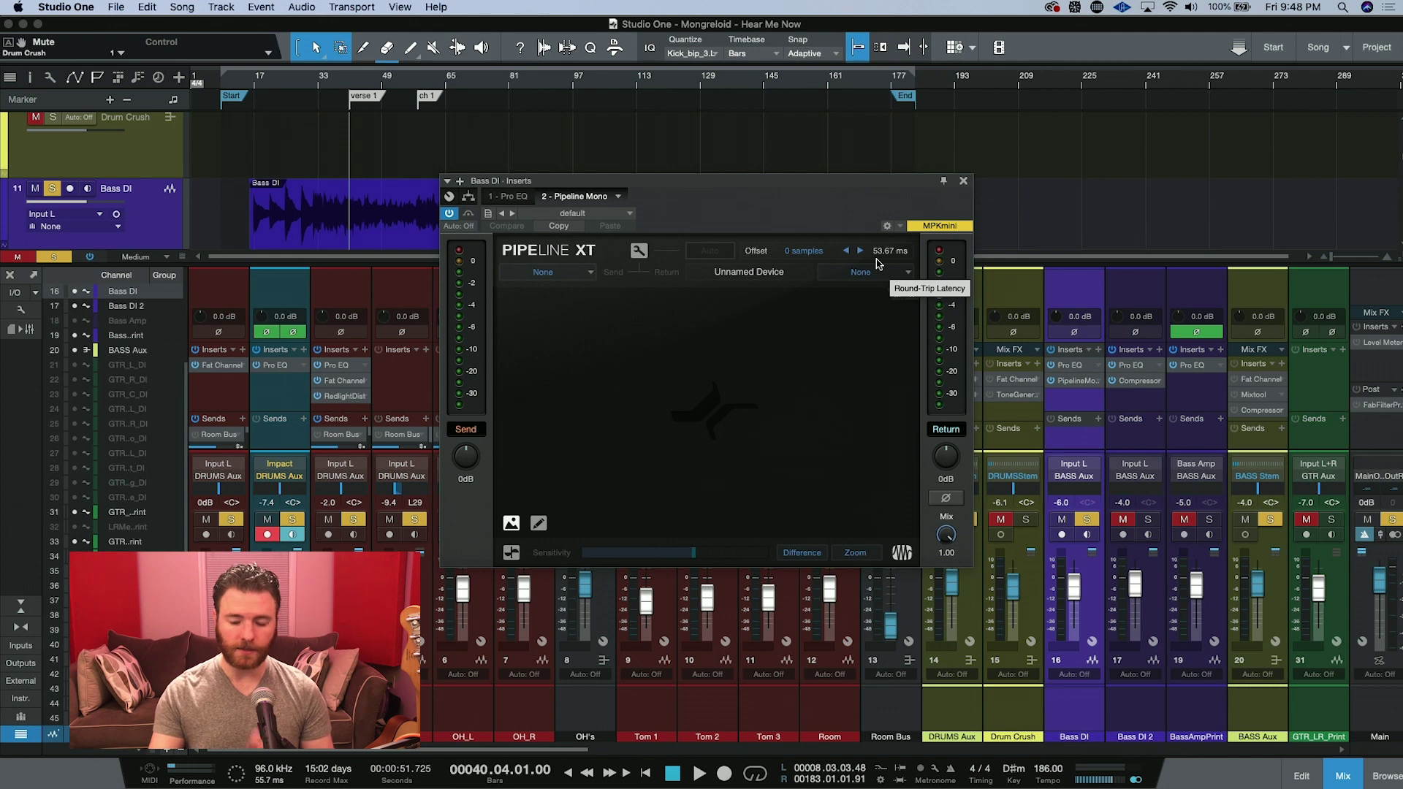
left_click(878, 264)
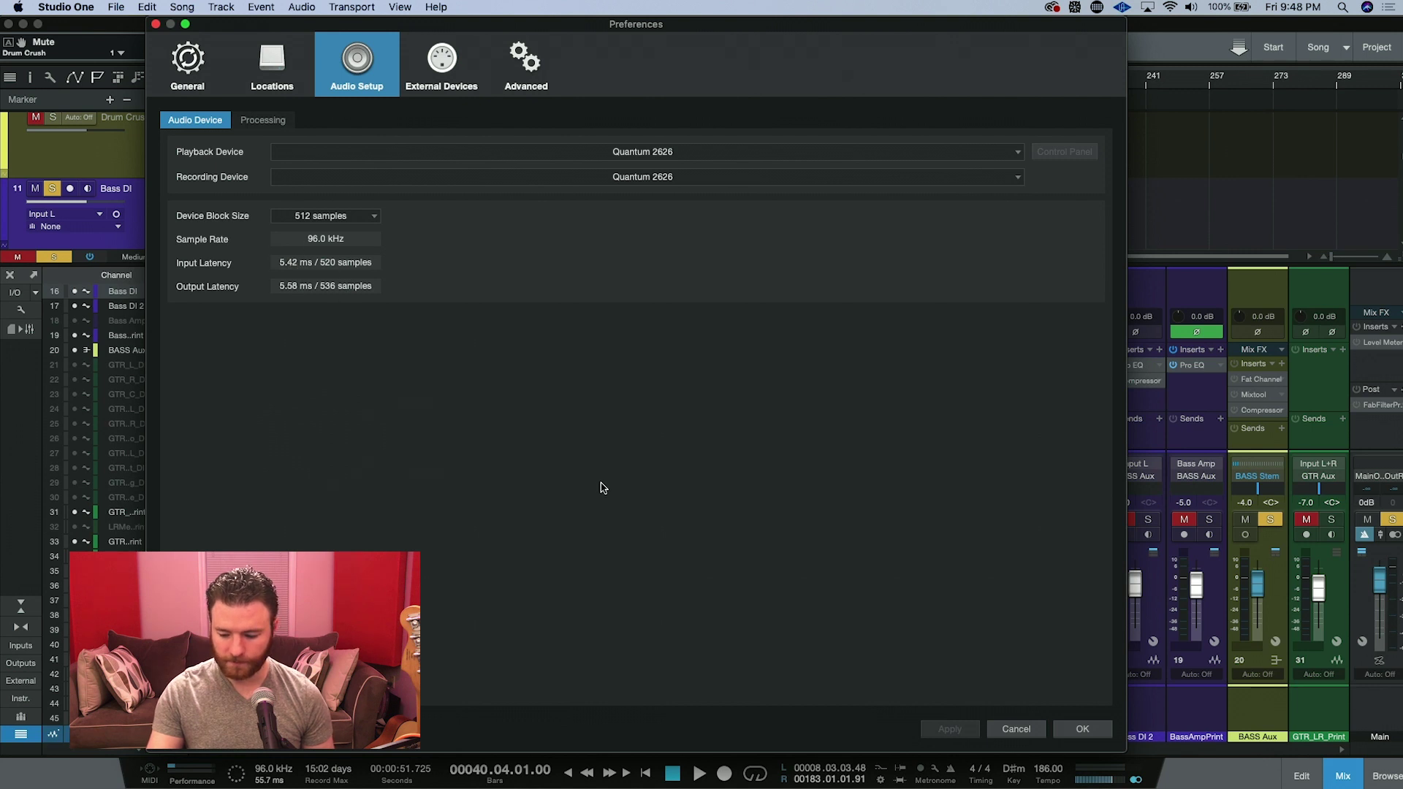
left_click(1087, 729)
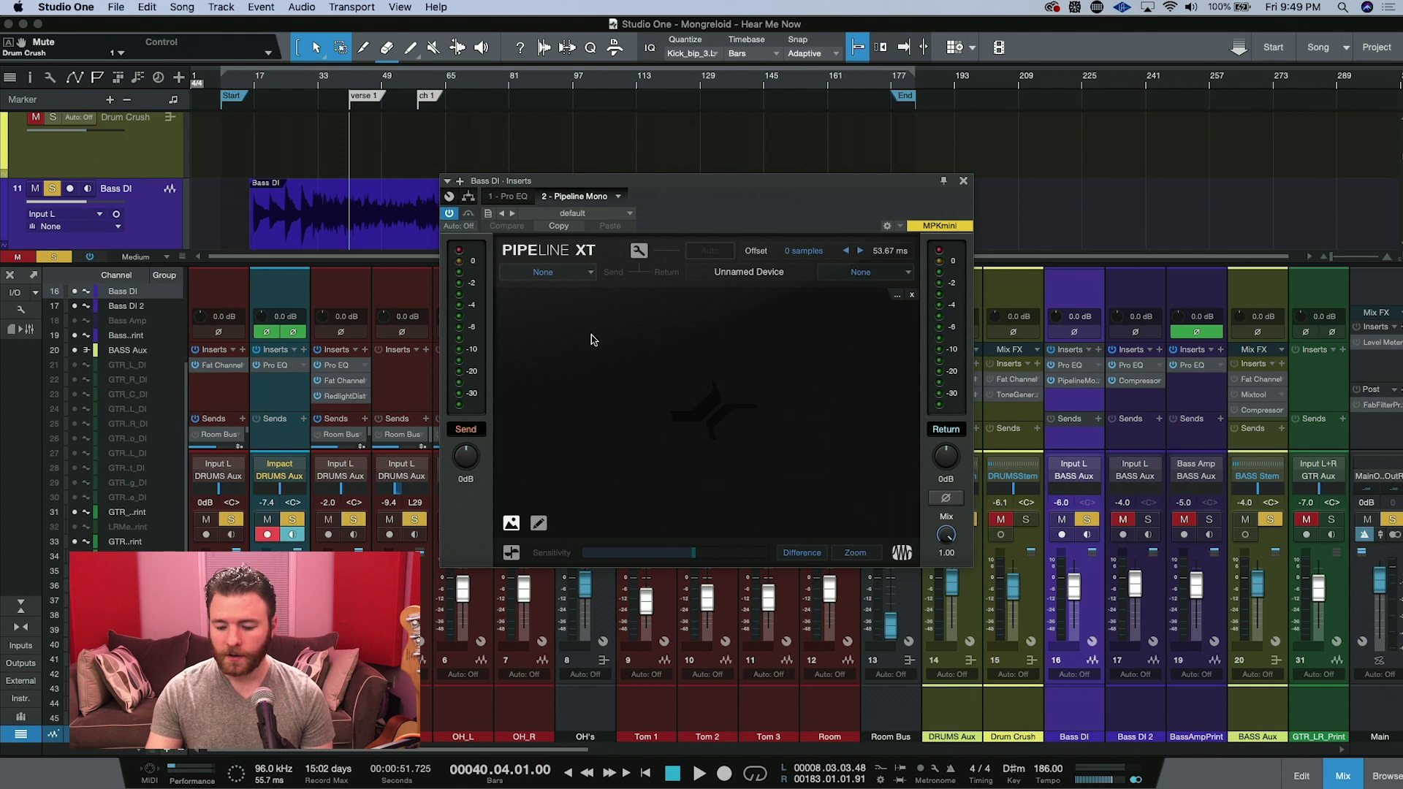
- Set Pipeline's send to DBX 1 - Line Out 3 and its return to DBX RTN 1 - Line In 3
left_click(588, 279)
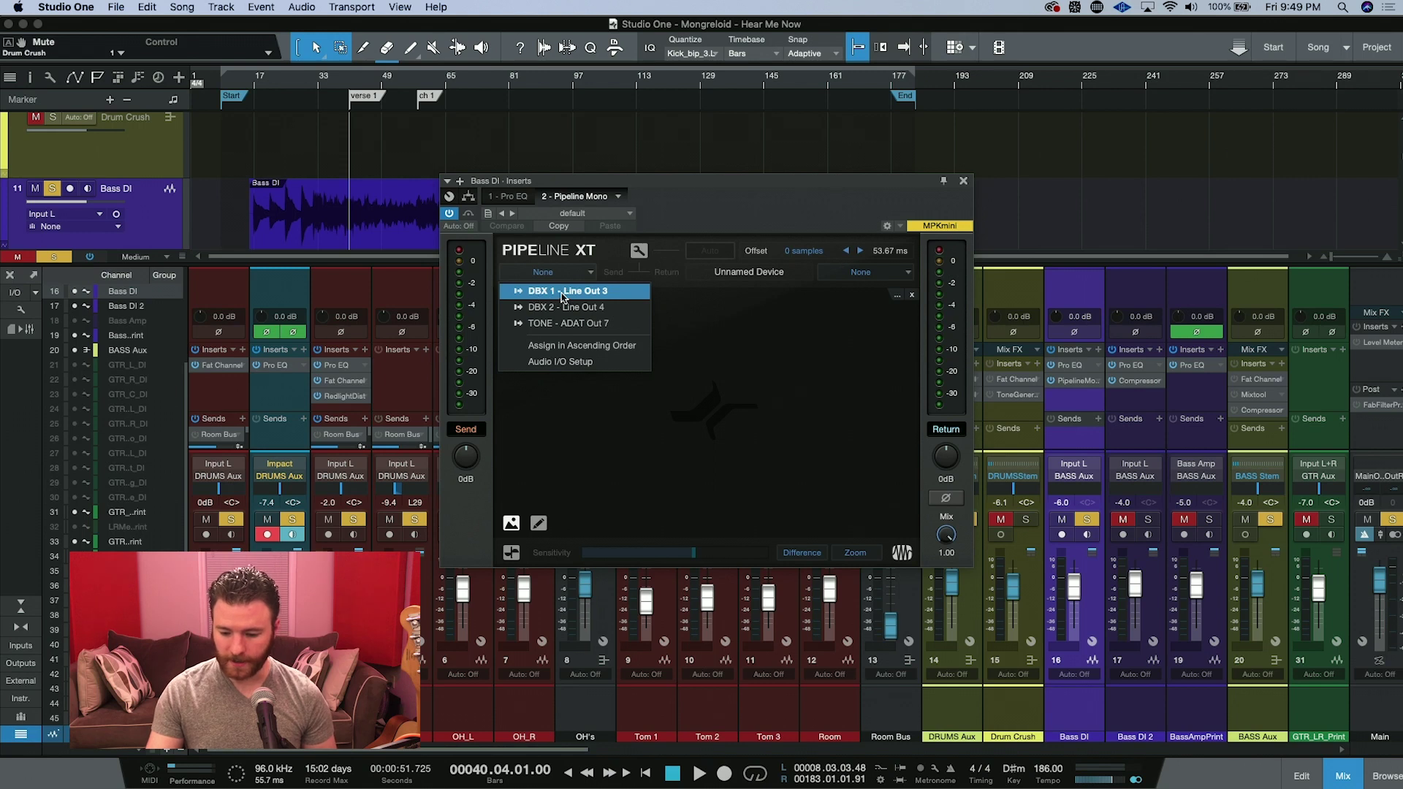
left_click(615, 292)
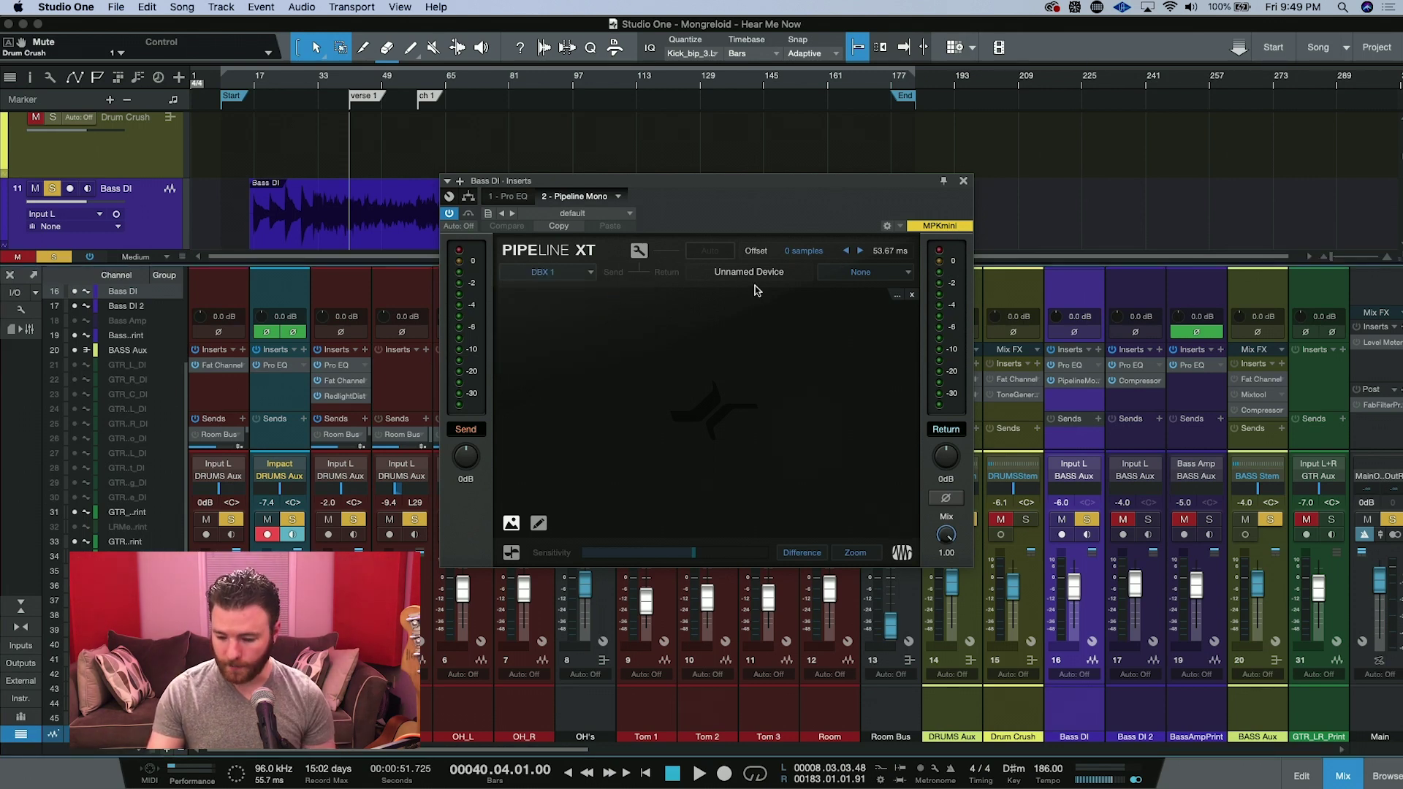
left_click(861, 274)
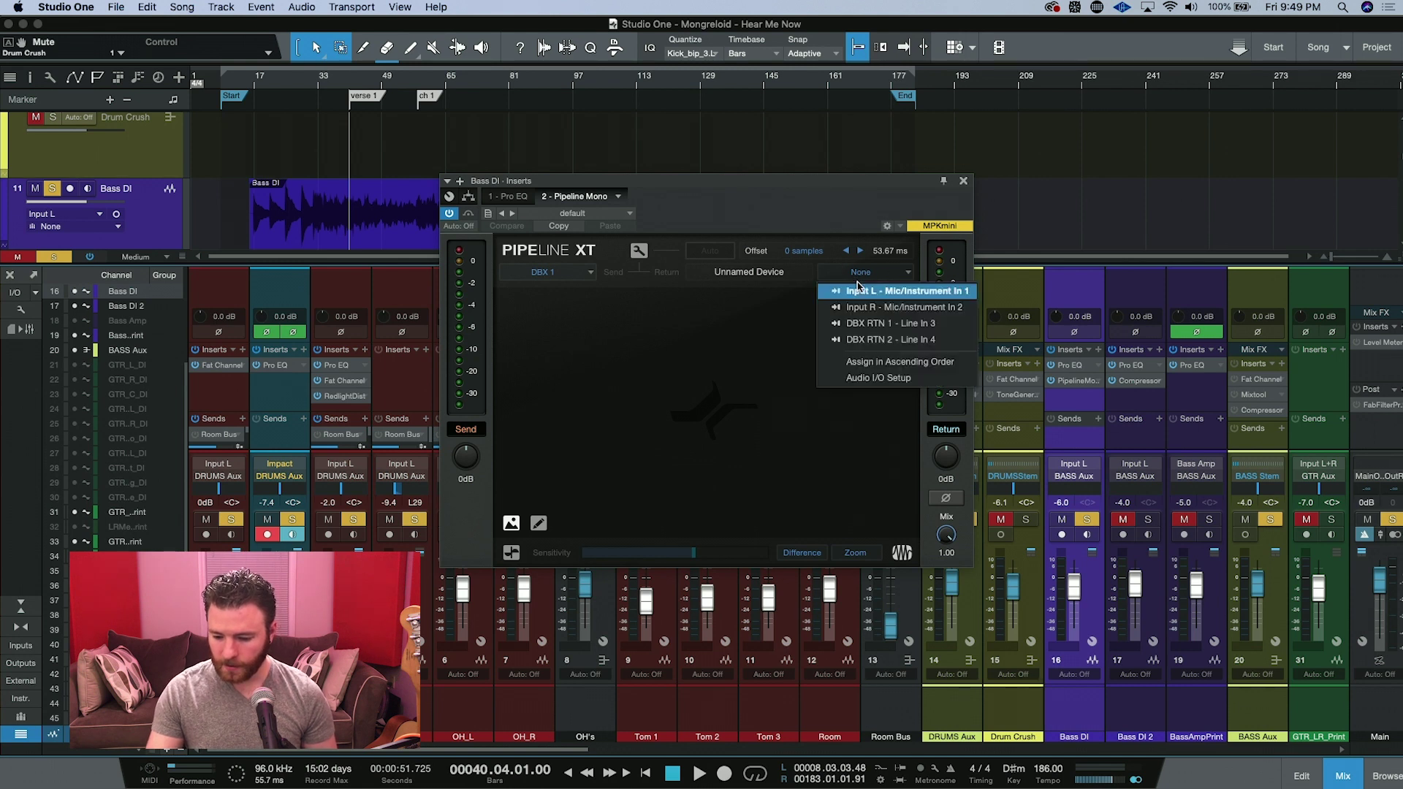
left_click(877, 325)
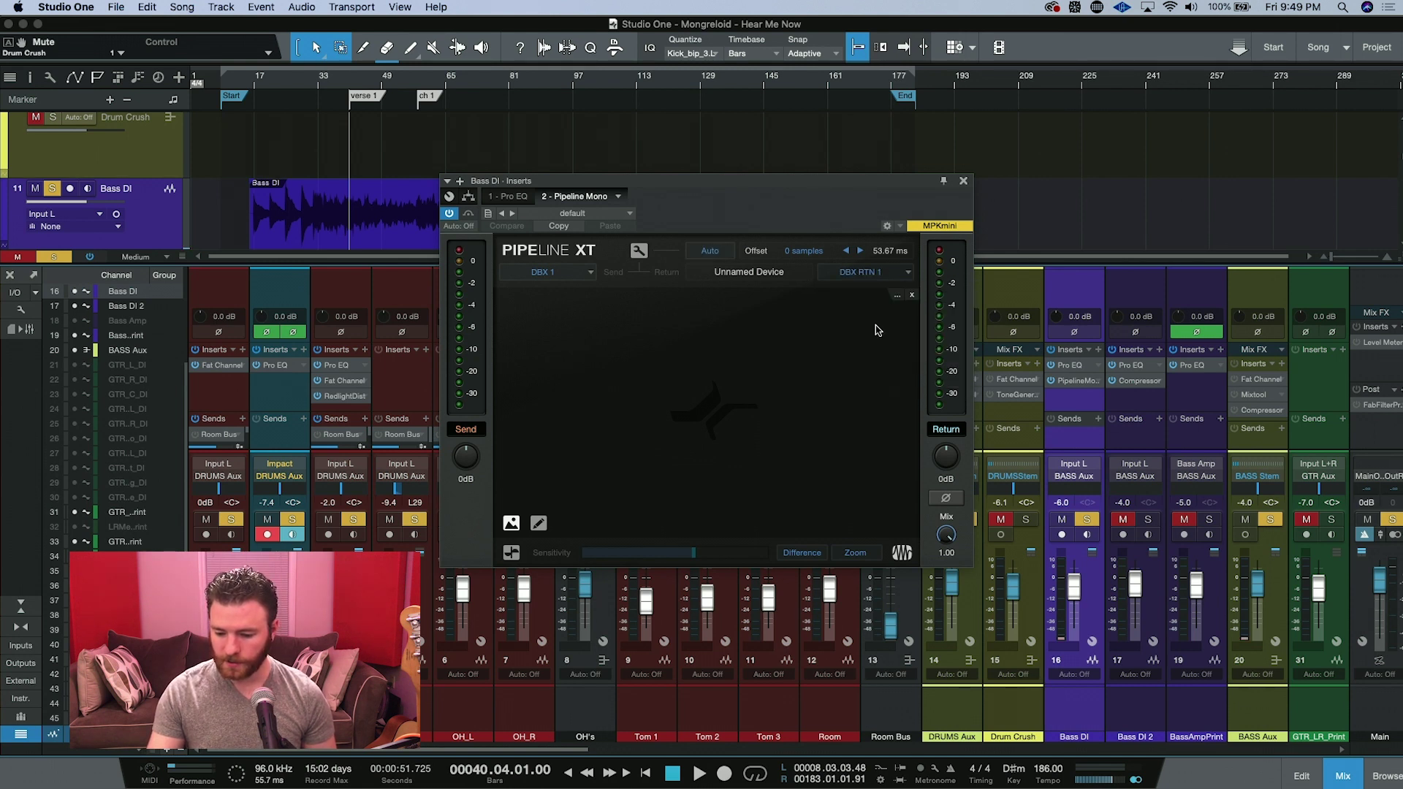
- Rename the unnamed Pipeline device as DBX 1
double_click(737, 274)
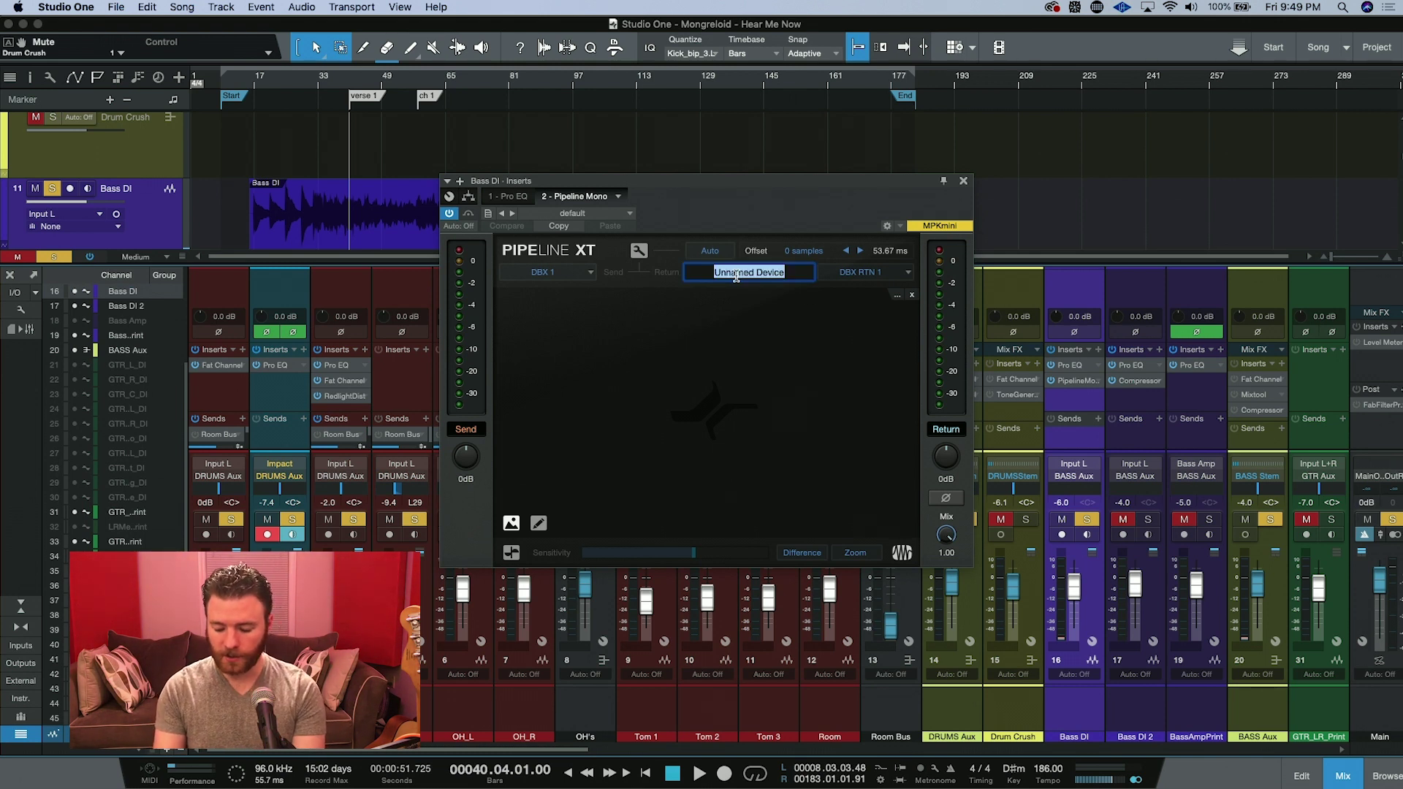
type("DBX")
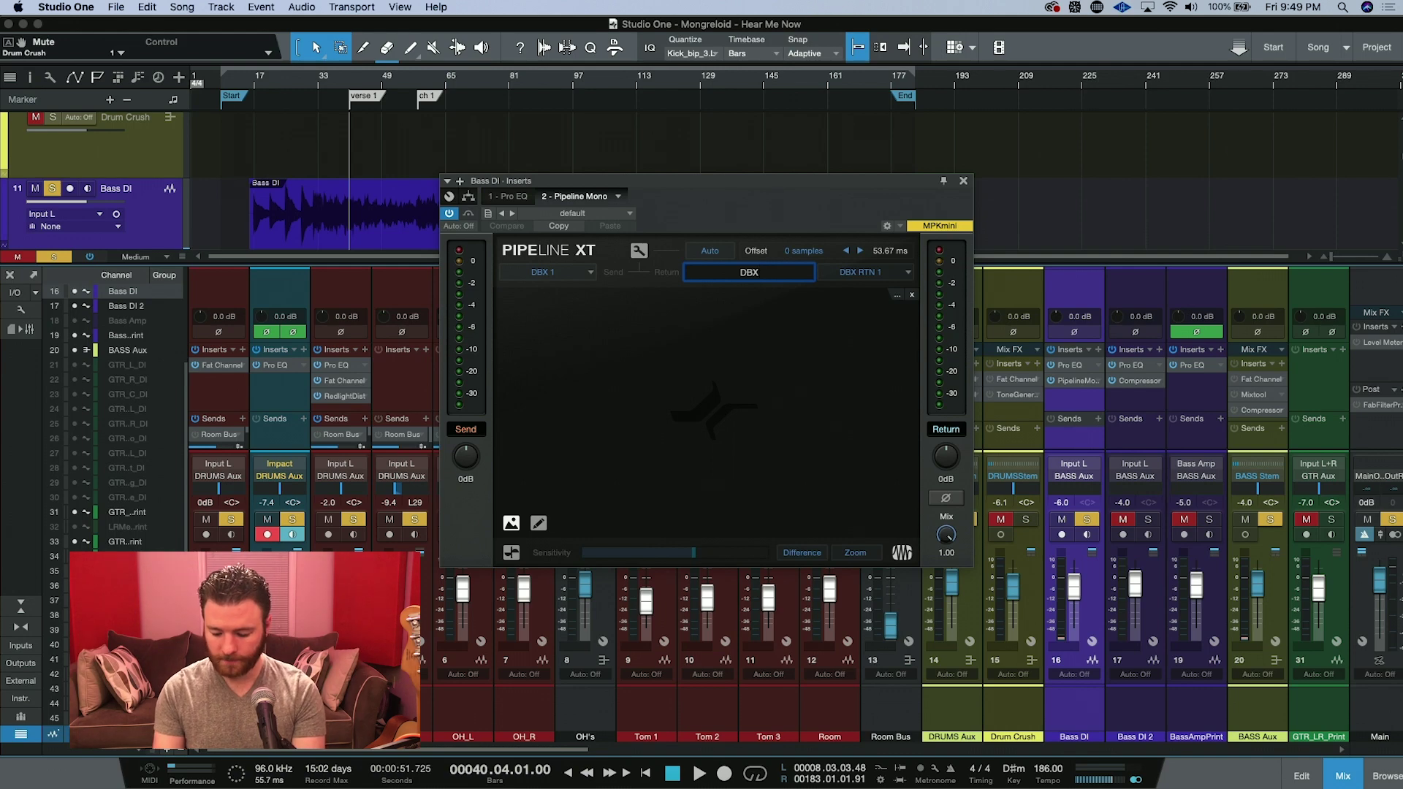
type(" 1")
key("Return")
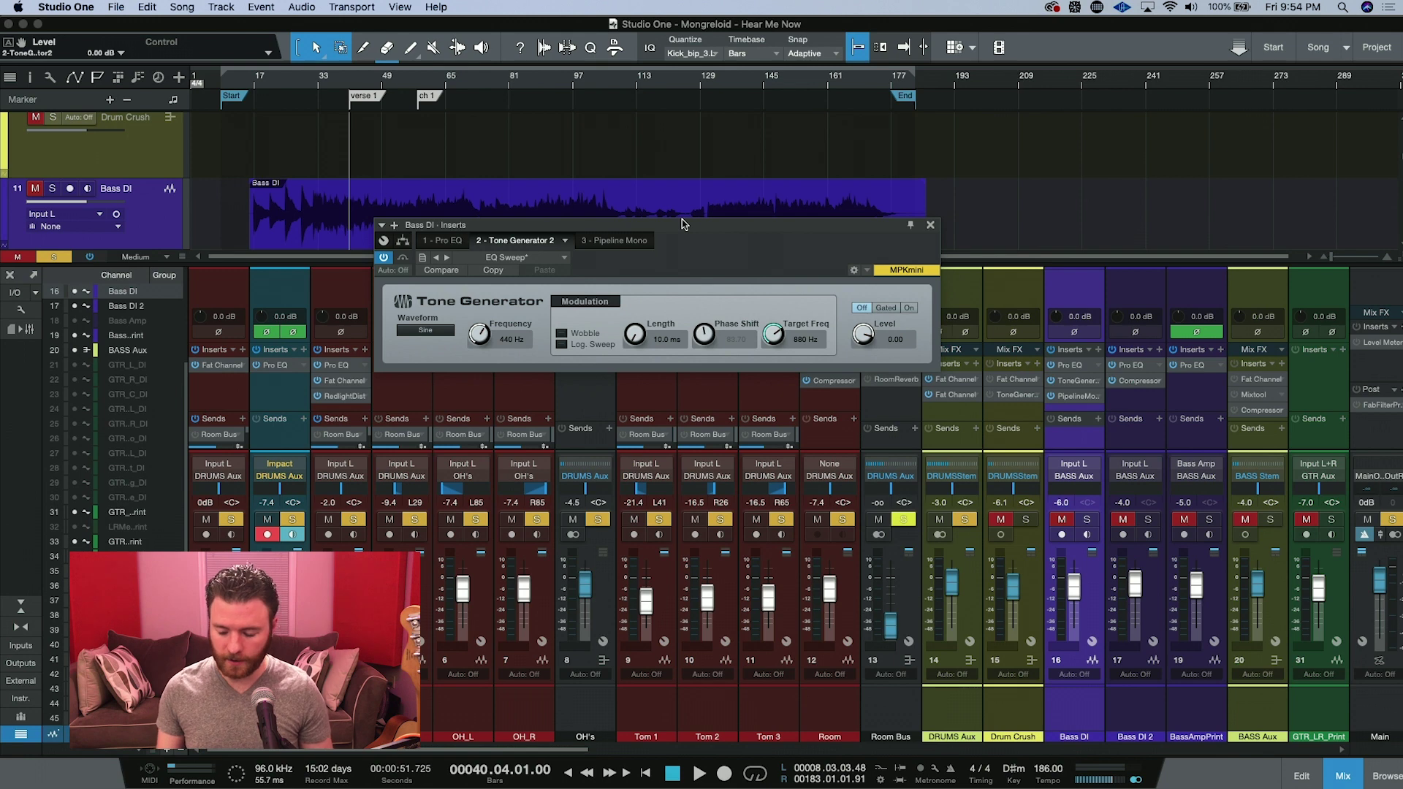
- Open the Bass DI channel's Tone Generator and Pipeline Mono in separate windows and arrange them side by side
left_click(622, 246)
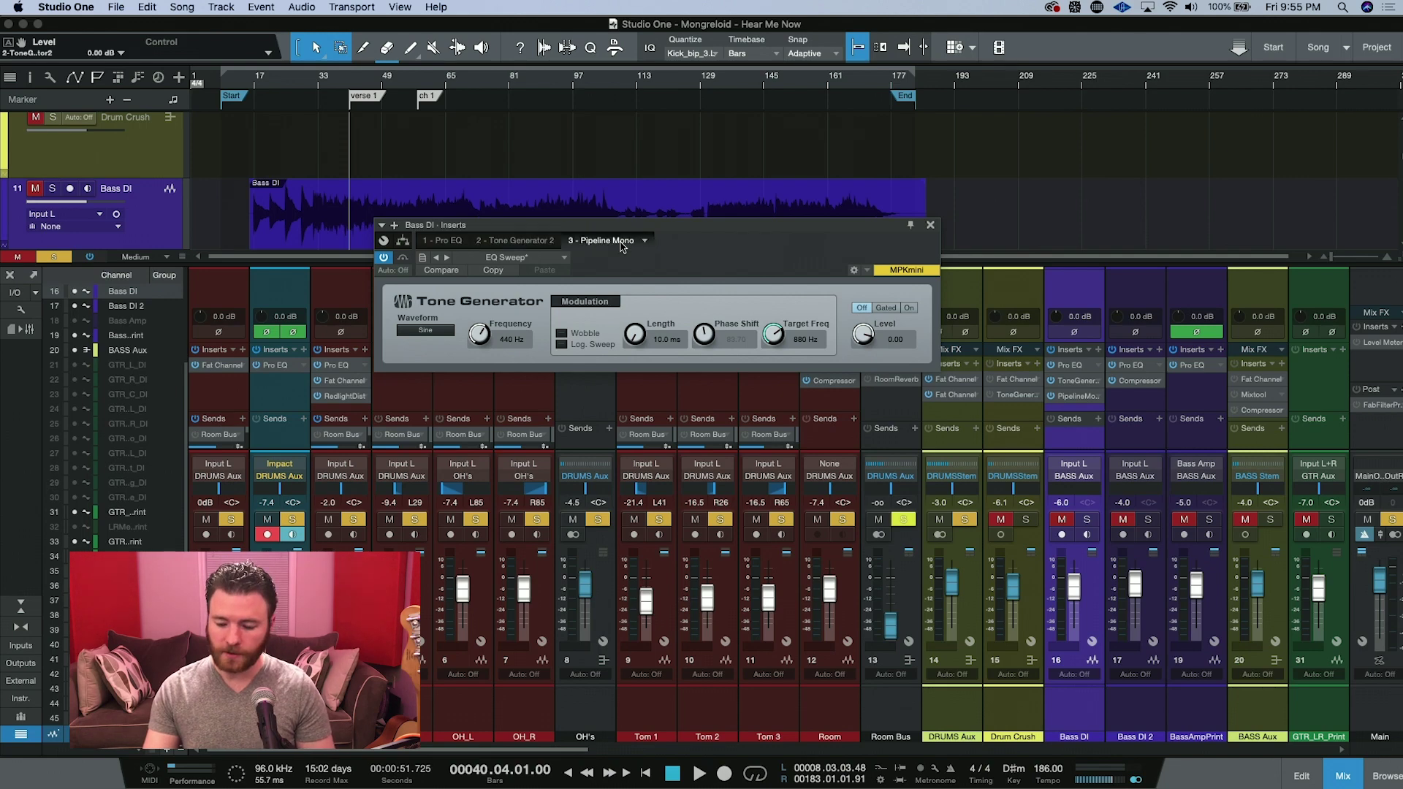
left_click(547, 244)
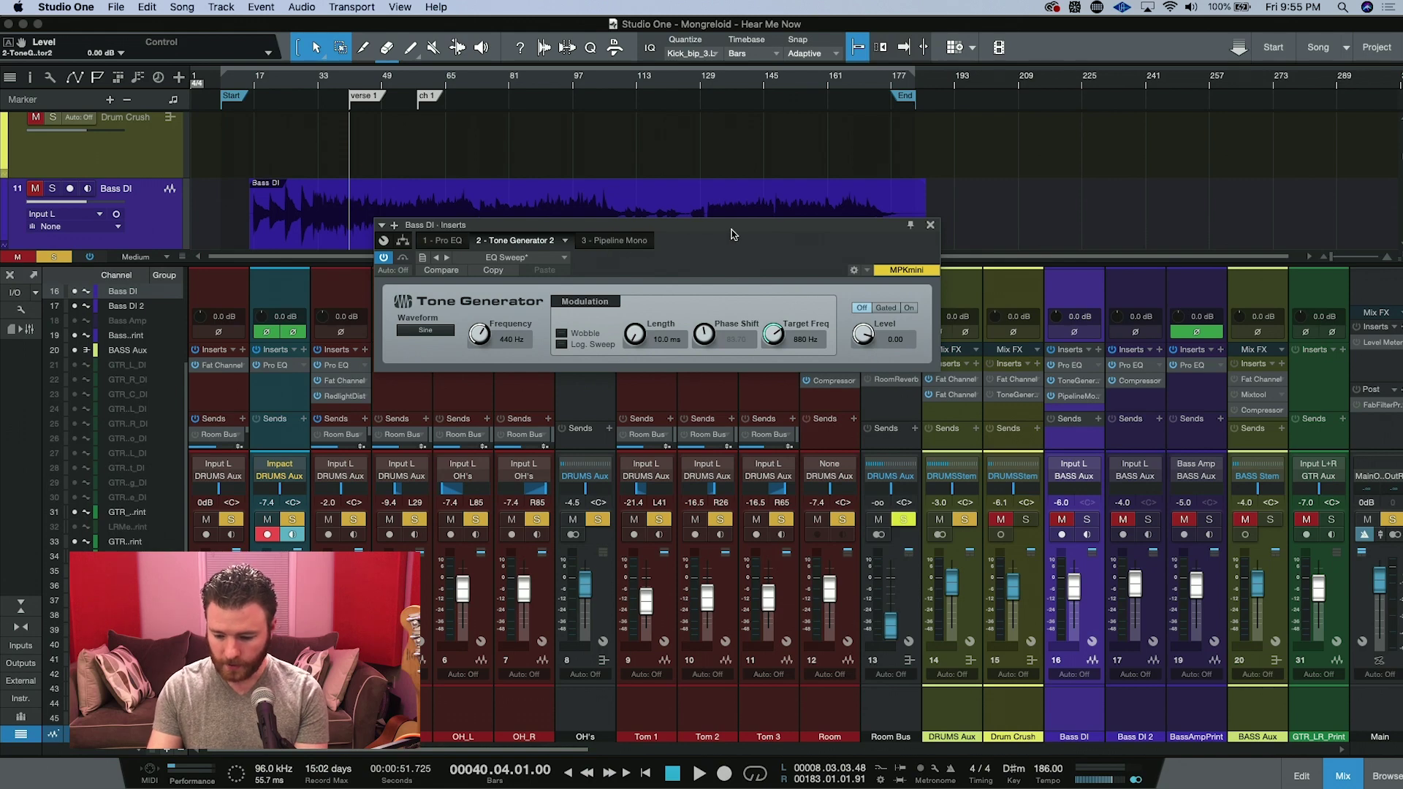
left_click_drag(729, 231, 605, 230)
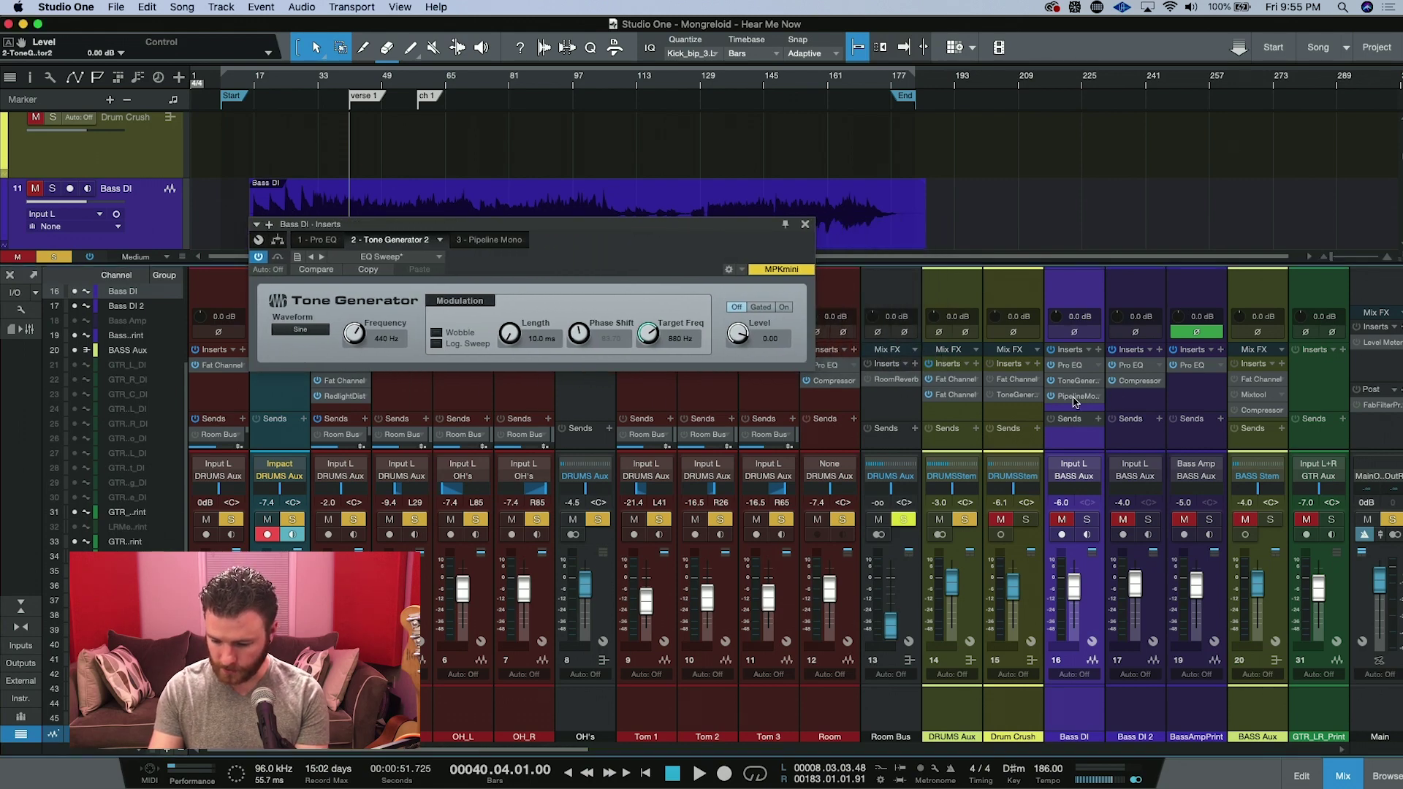
left_click(1077, 397)
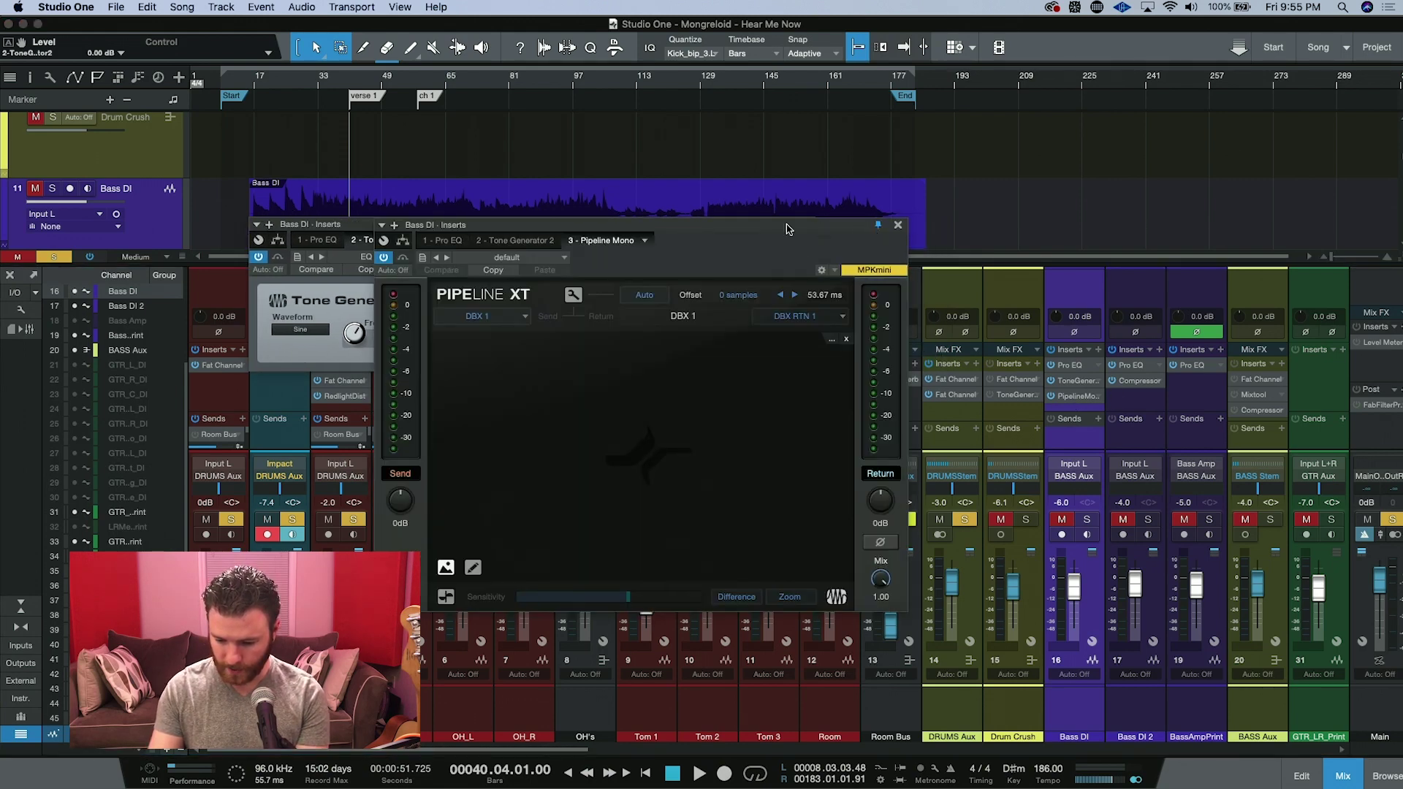
left_click_drag(803, 228, 1223, 228)
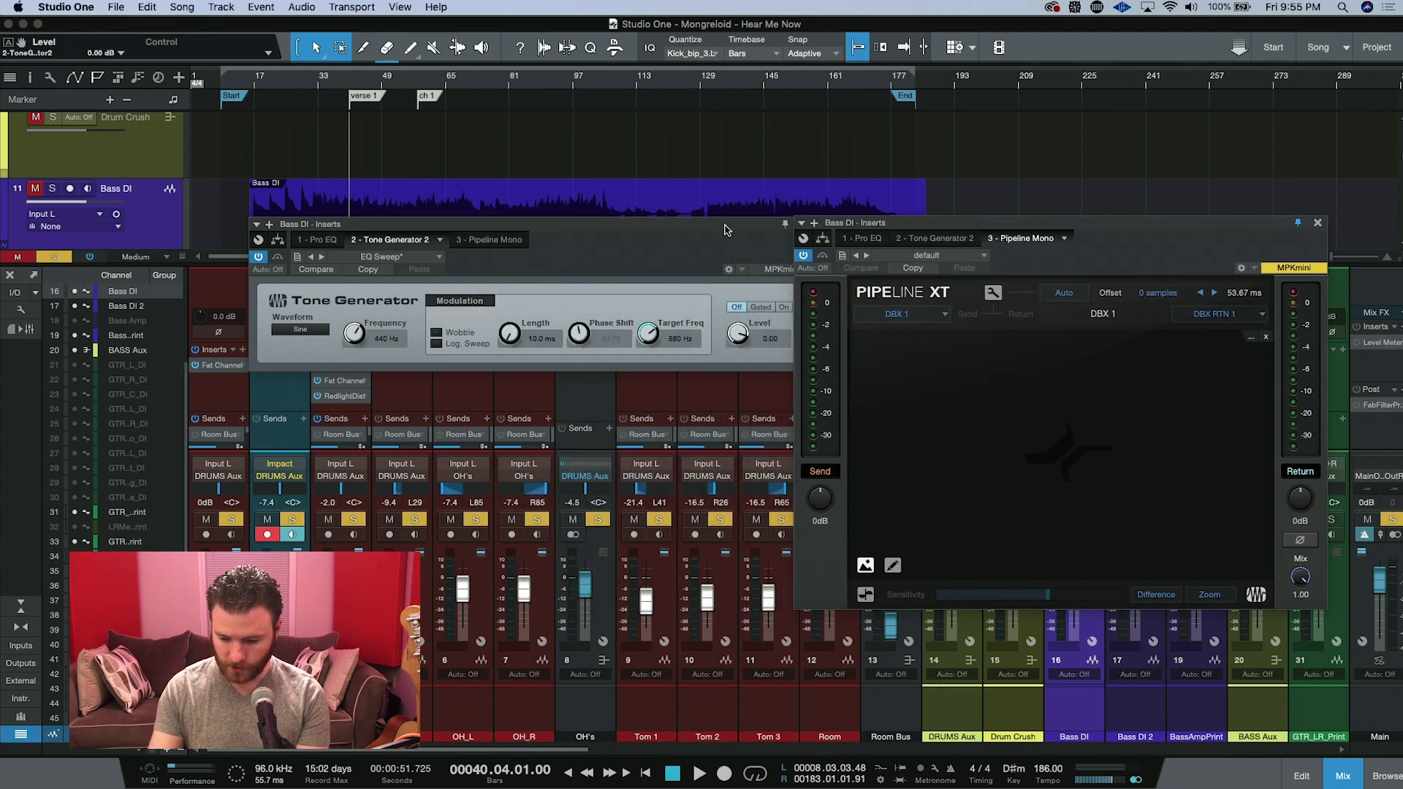
left_click_drag(722, 226, 663, 223)
left_click_drag(859, 223, 839, 221)
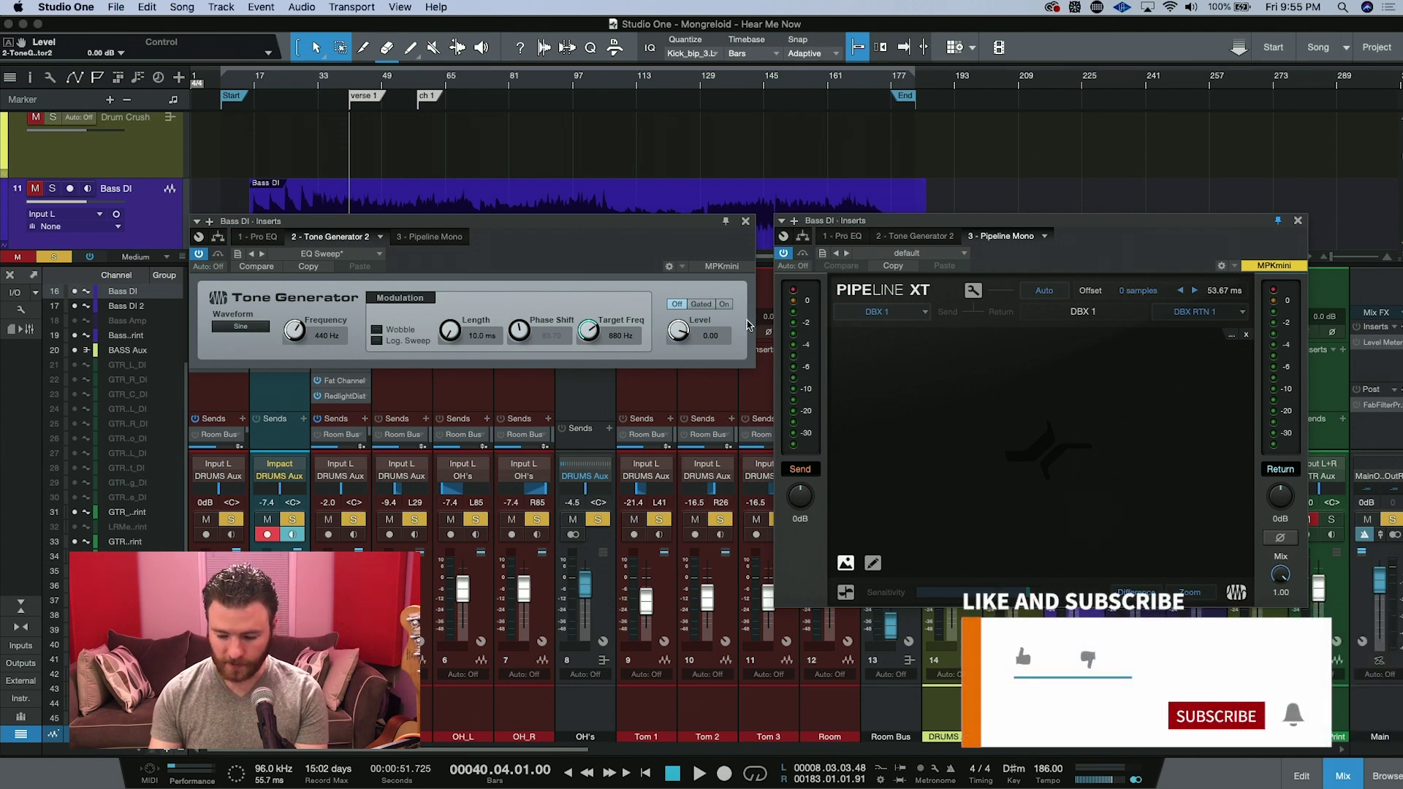
- Set the Tone Generator level to -20 dB and switch the test tone on
left_click(711, 334)
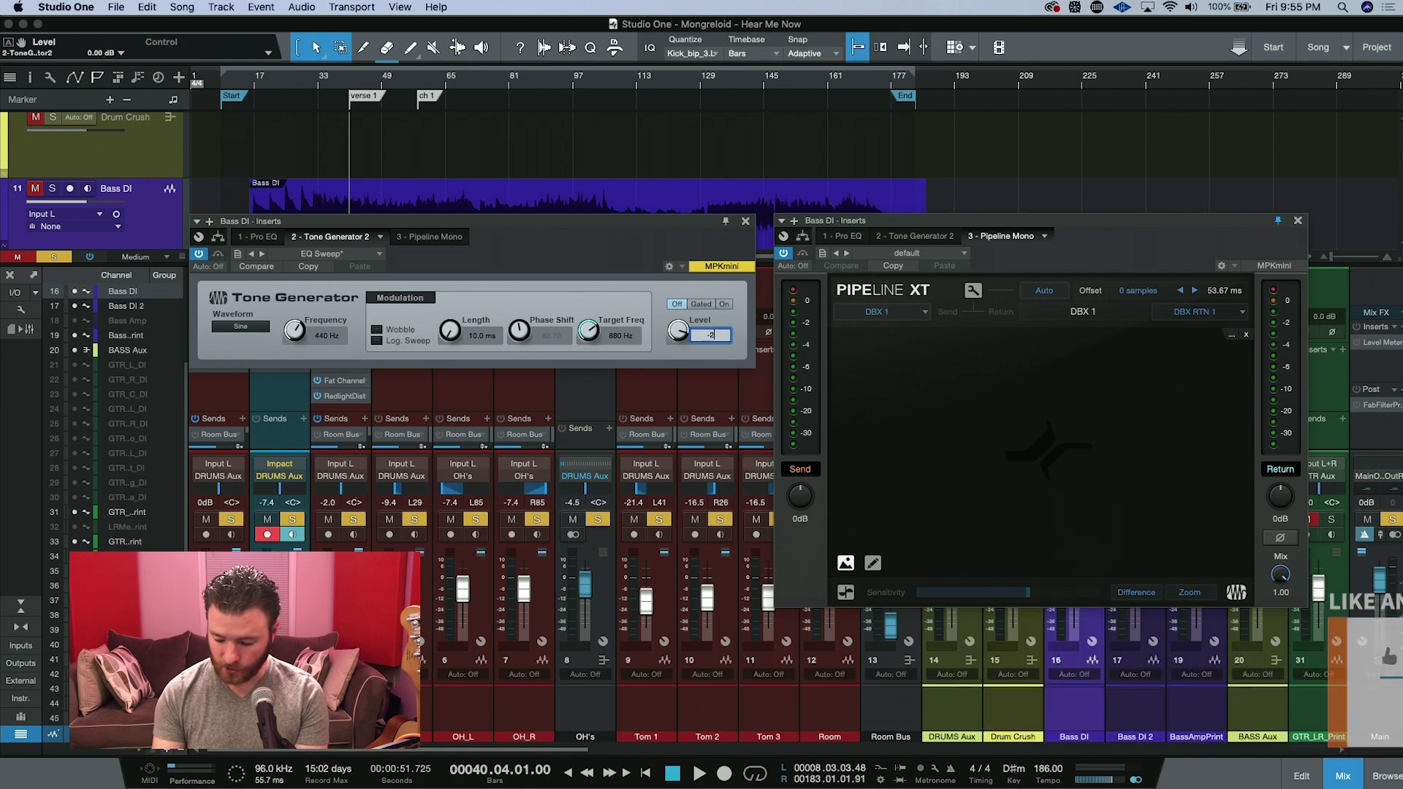
type("-20")
key("Return")
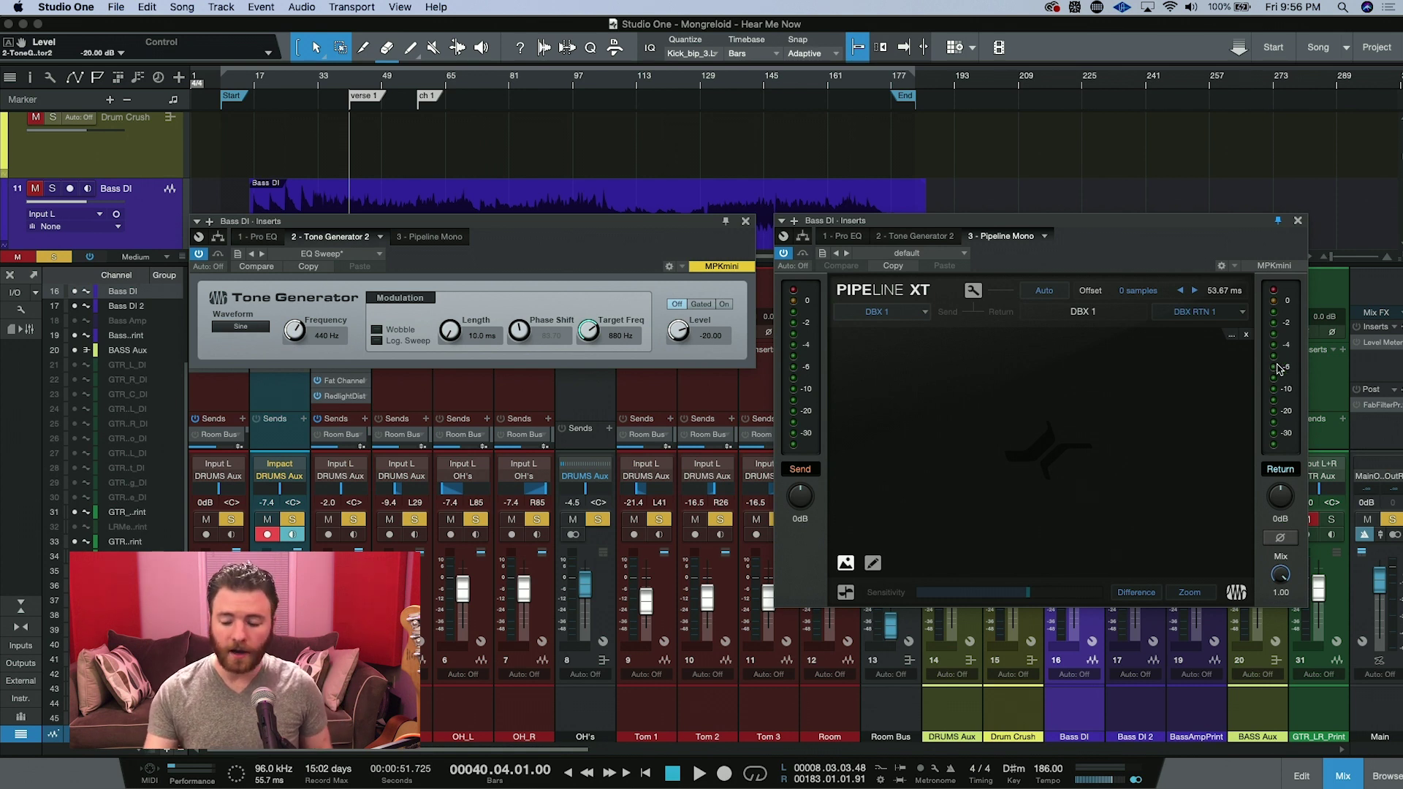
left_click(727, 303)
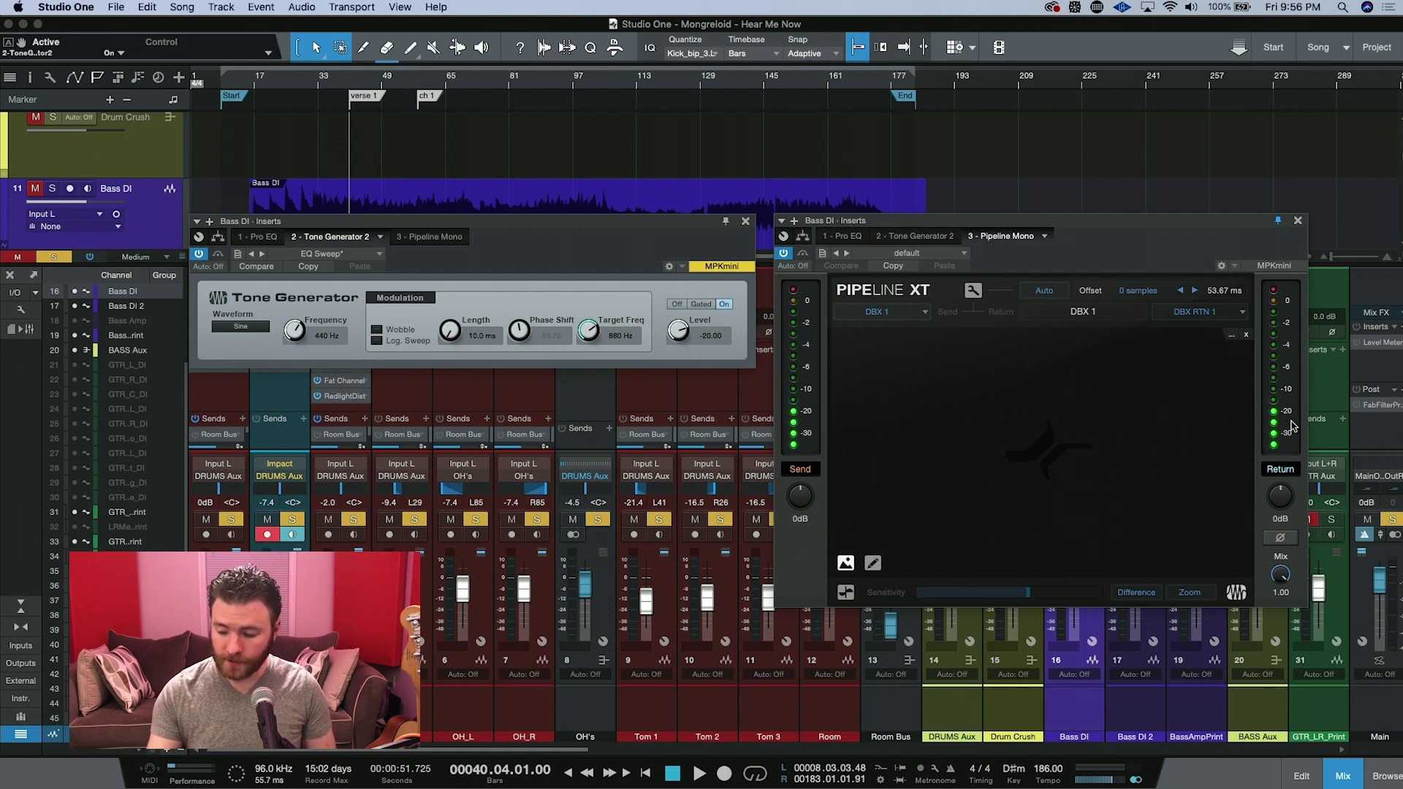
- Set the level of the running test tone to -6 dB
left_click(720, 334)
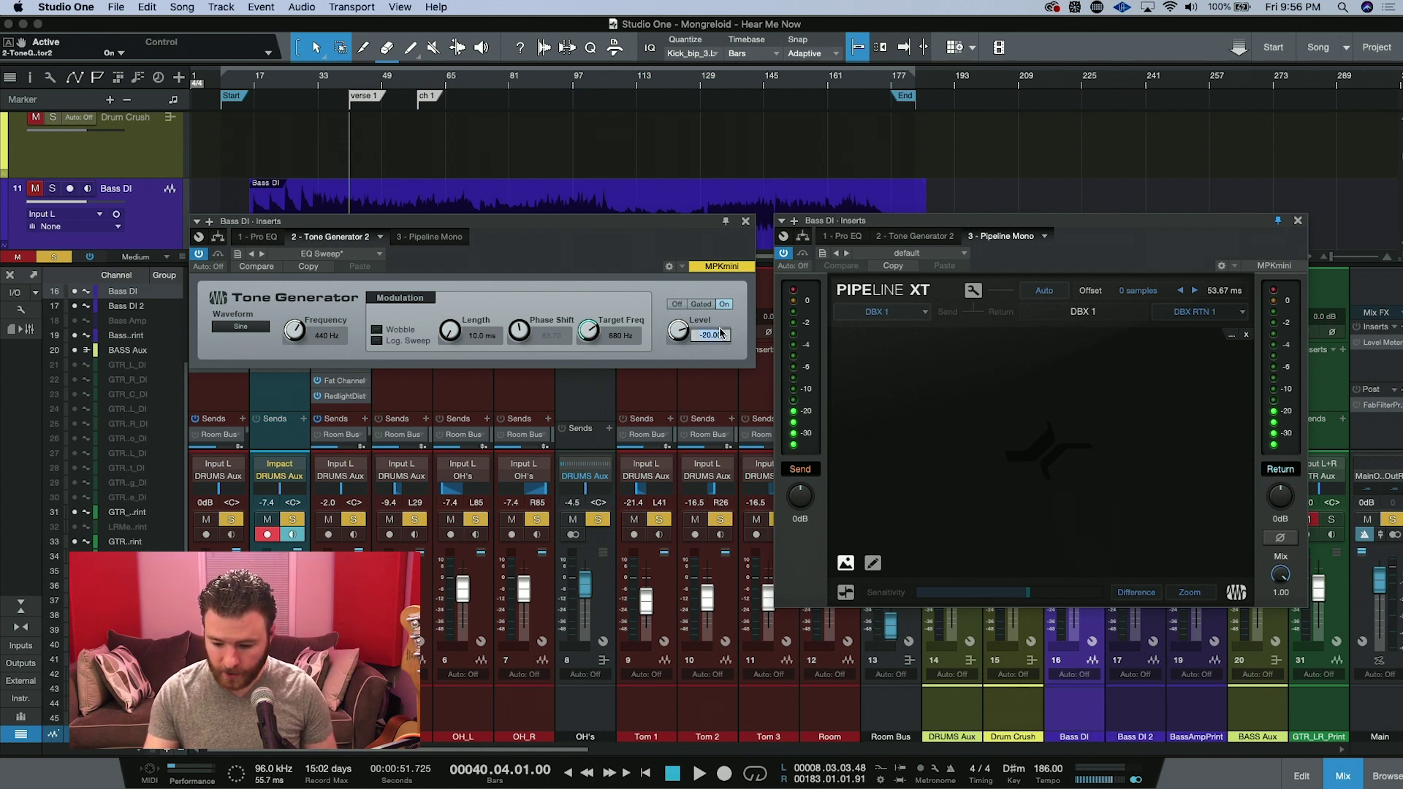
type("-6")
key("Return")
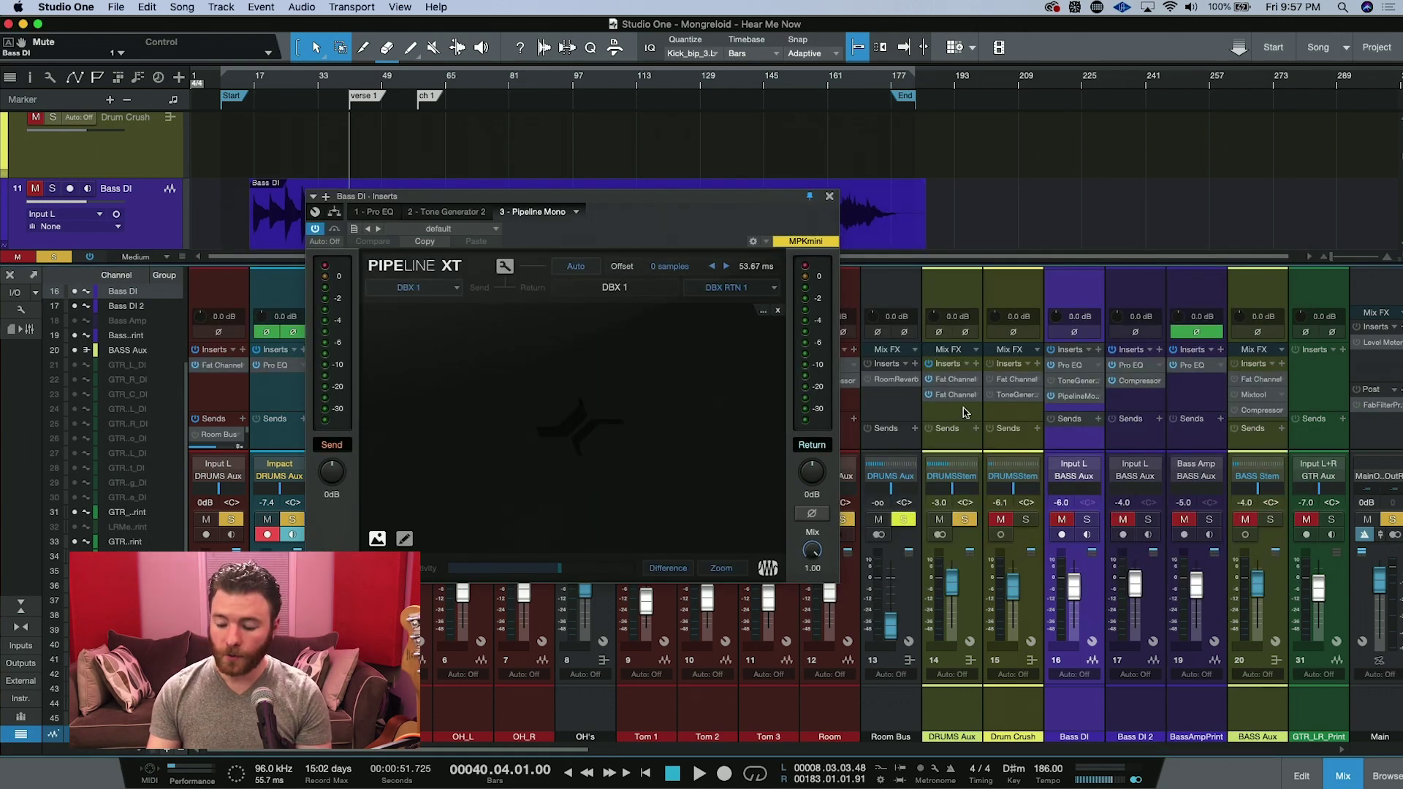
- Unmute and solo the Bass DI channel, and compare its playback with the Pipeline insert active and bypassed
left_click(1062, 519)
left_click(1087, 519)
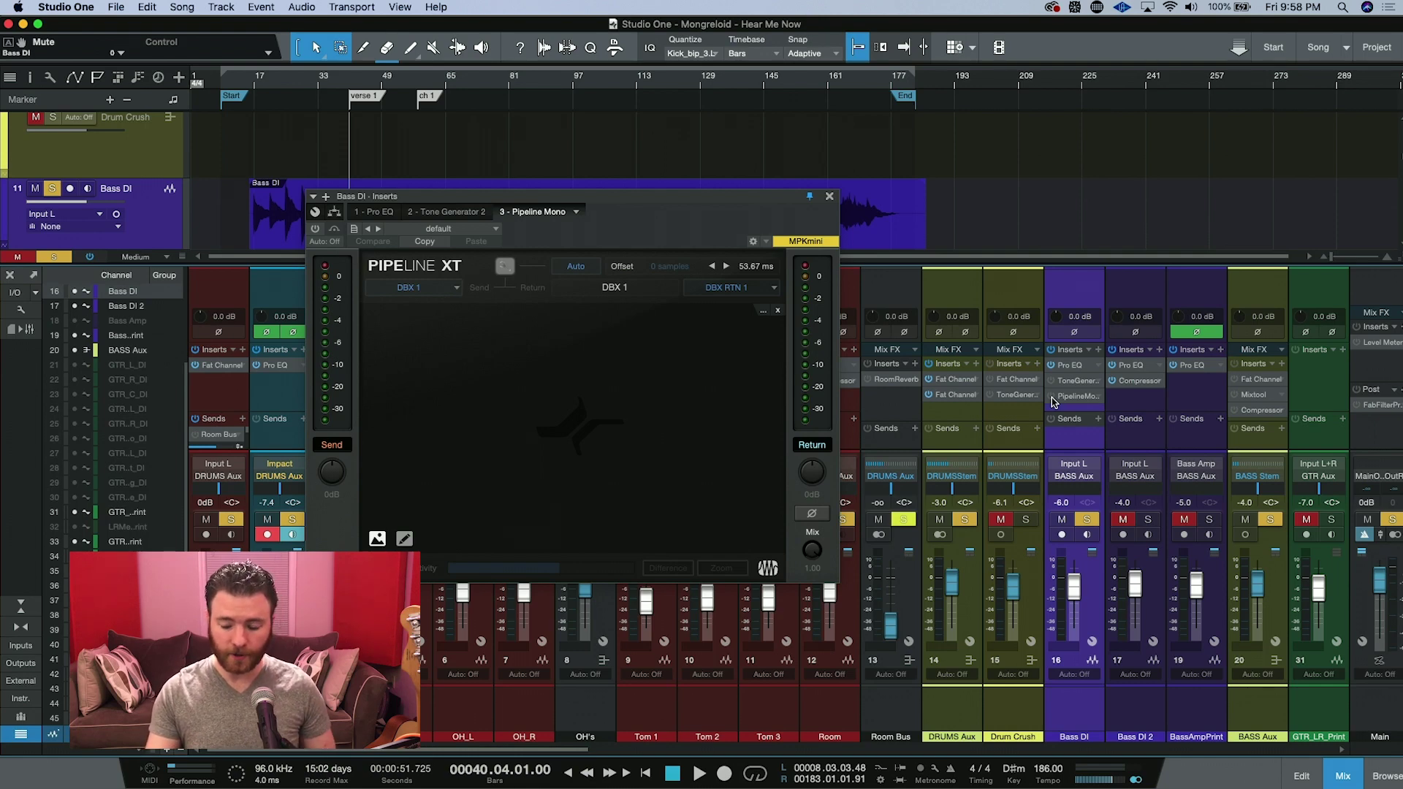
key("space")
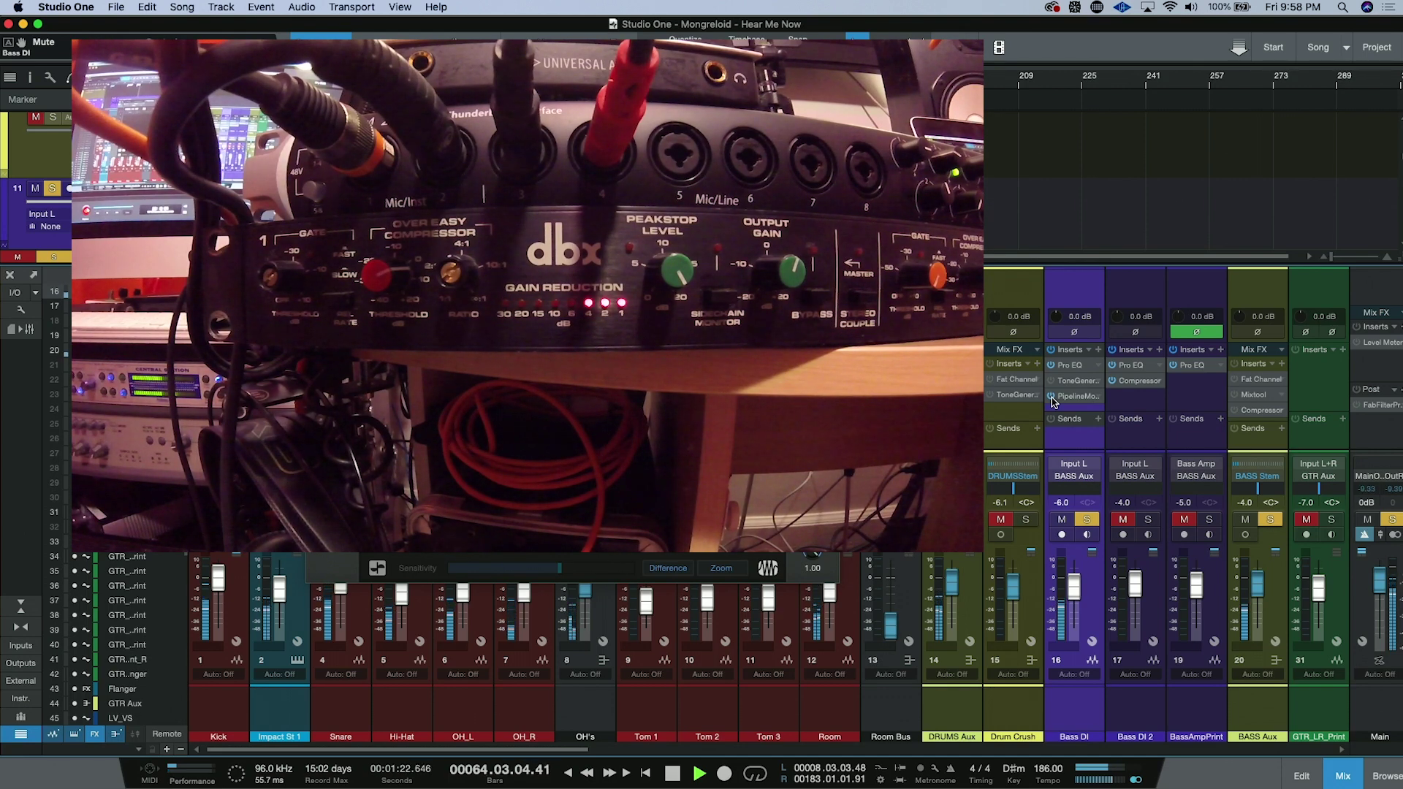
left_click(1052, 398)
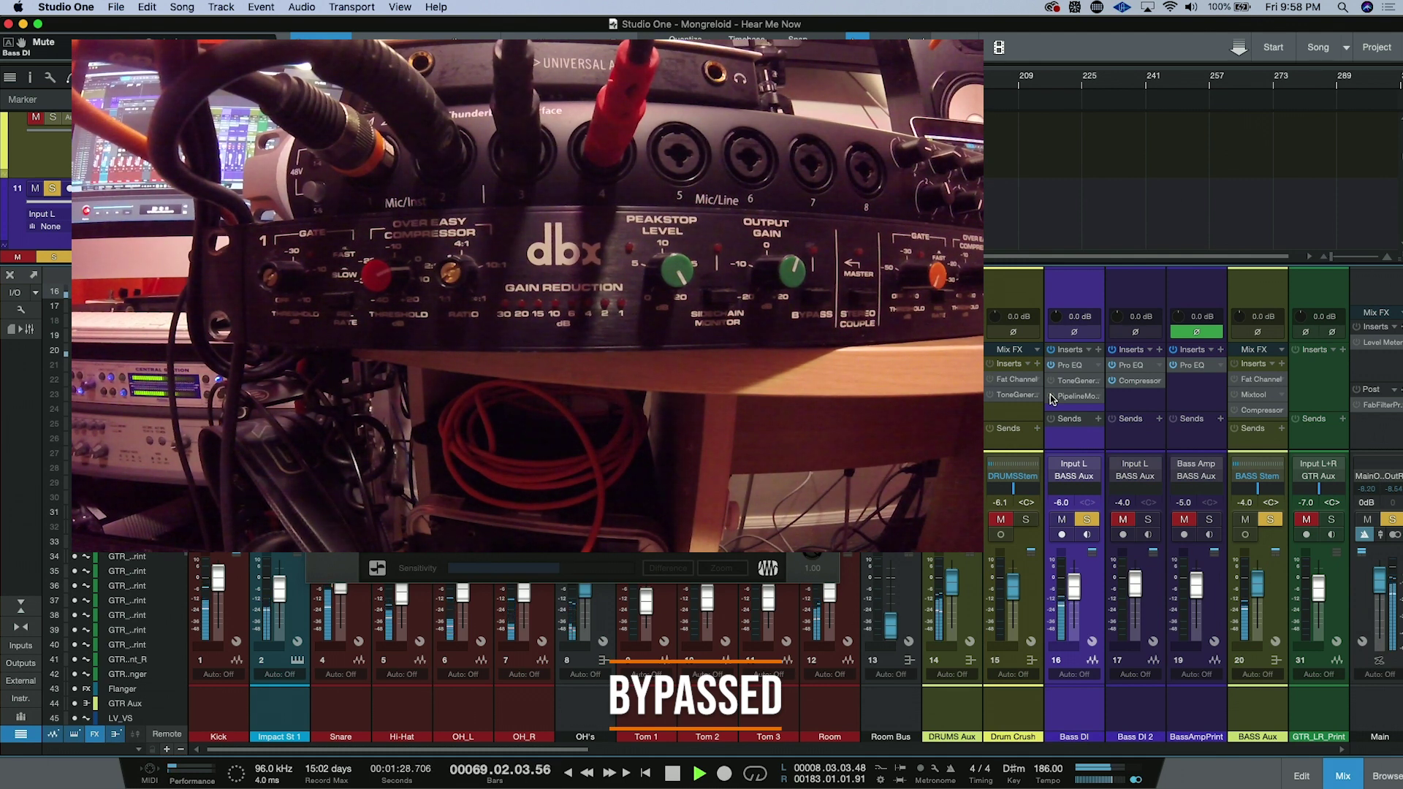
left_click(1053, 398)
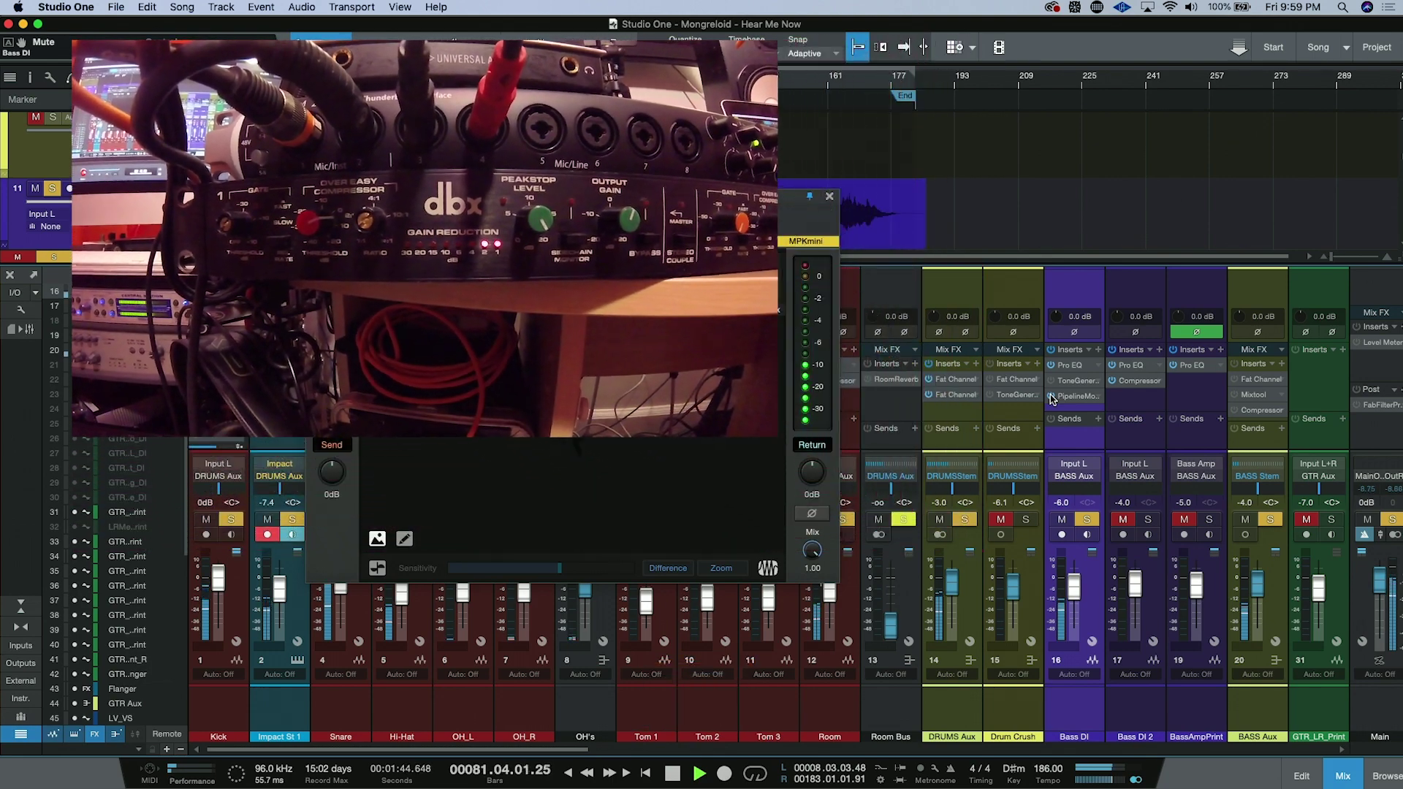
key("space")
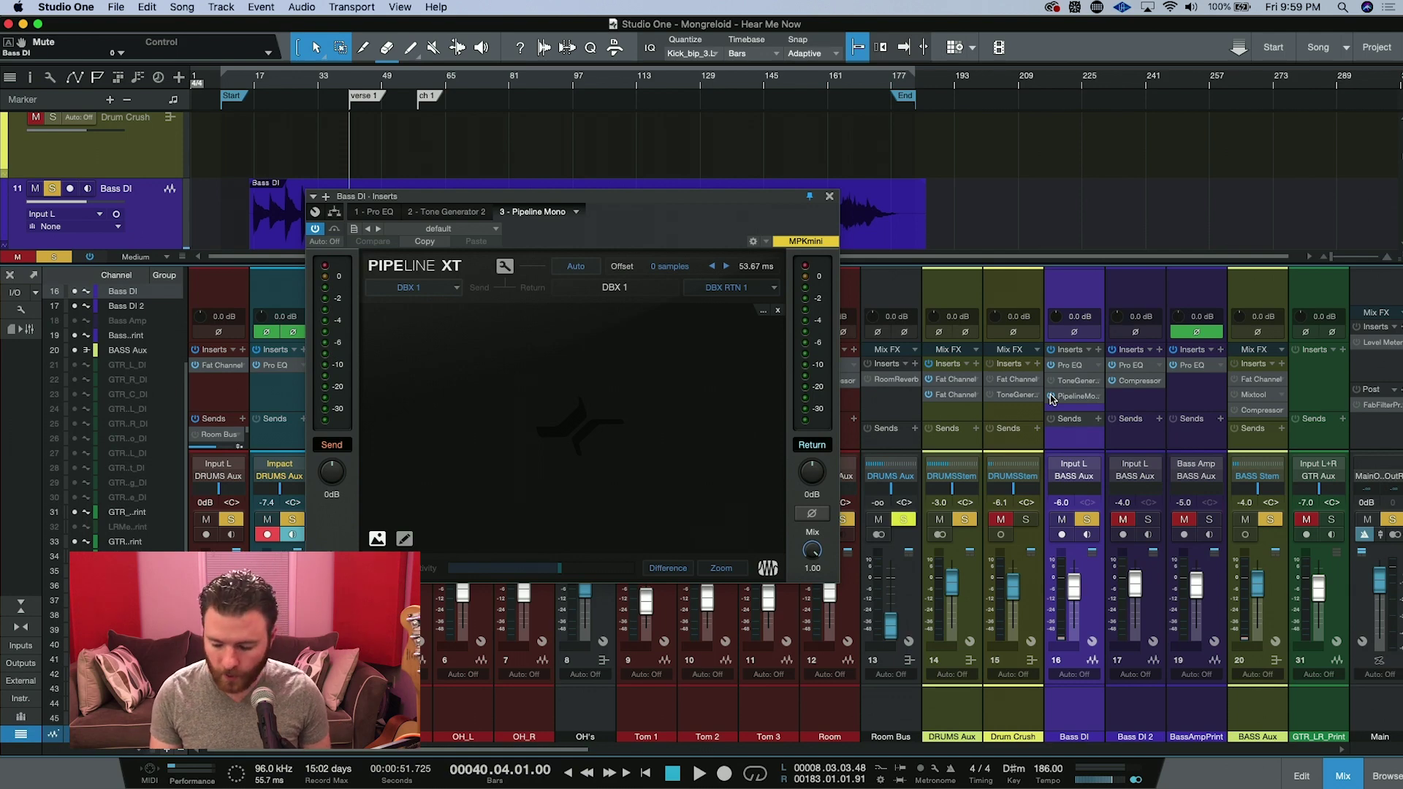
left_click(829, 196)
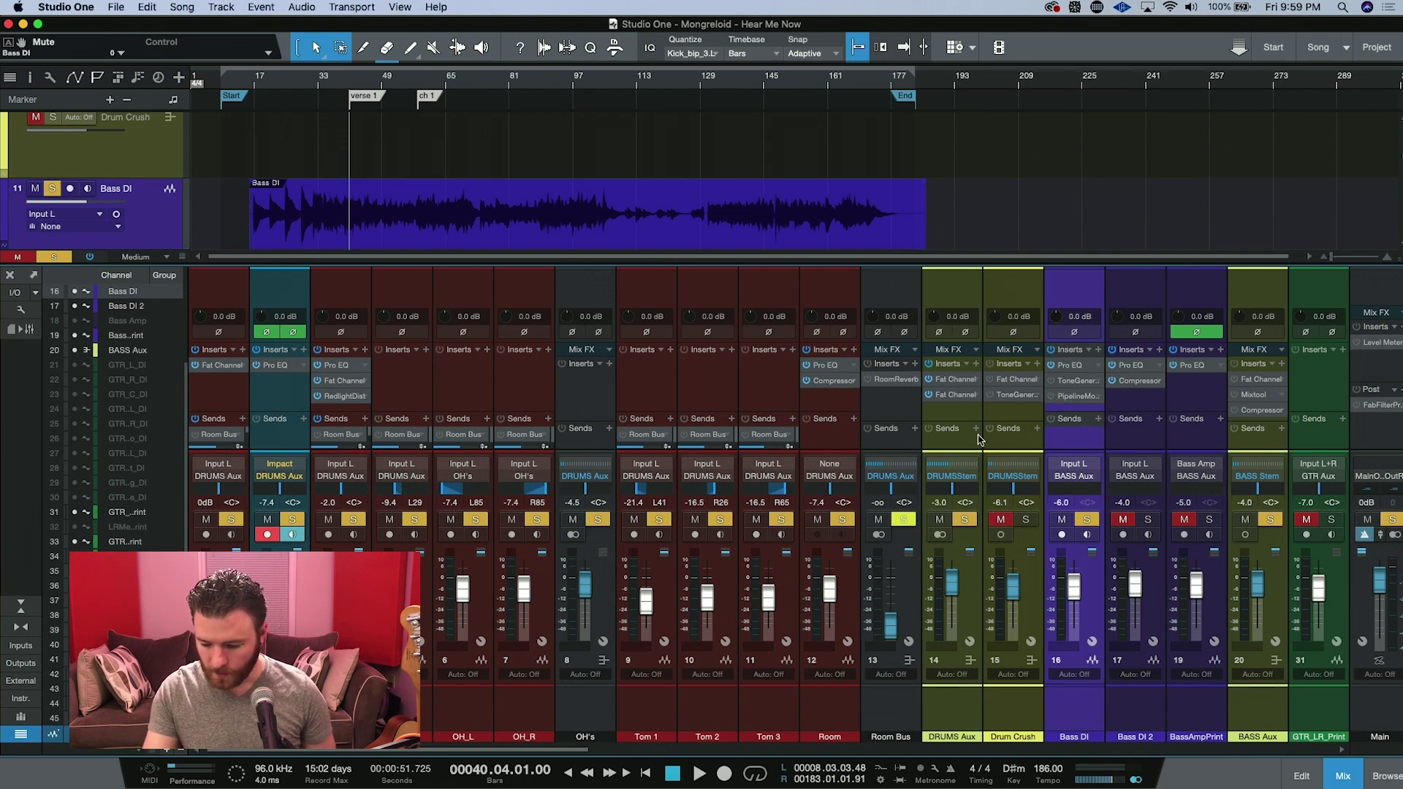
- Select the Drum Crush channel and switch off the test tone in its Tone Generator
left_click(1004, 709)
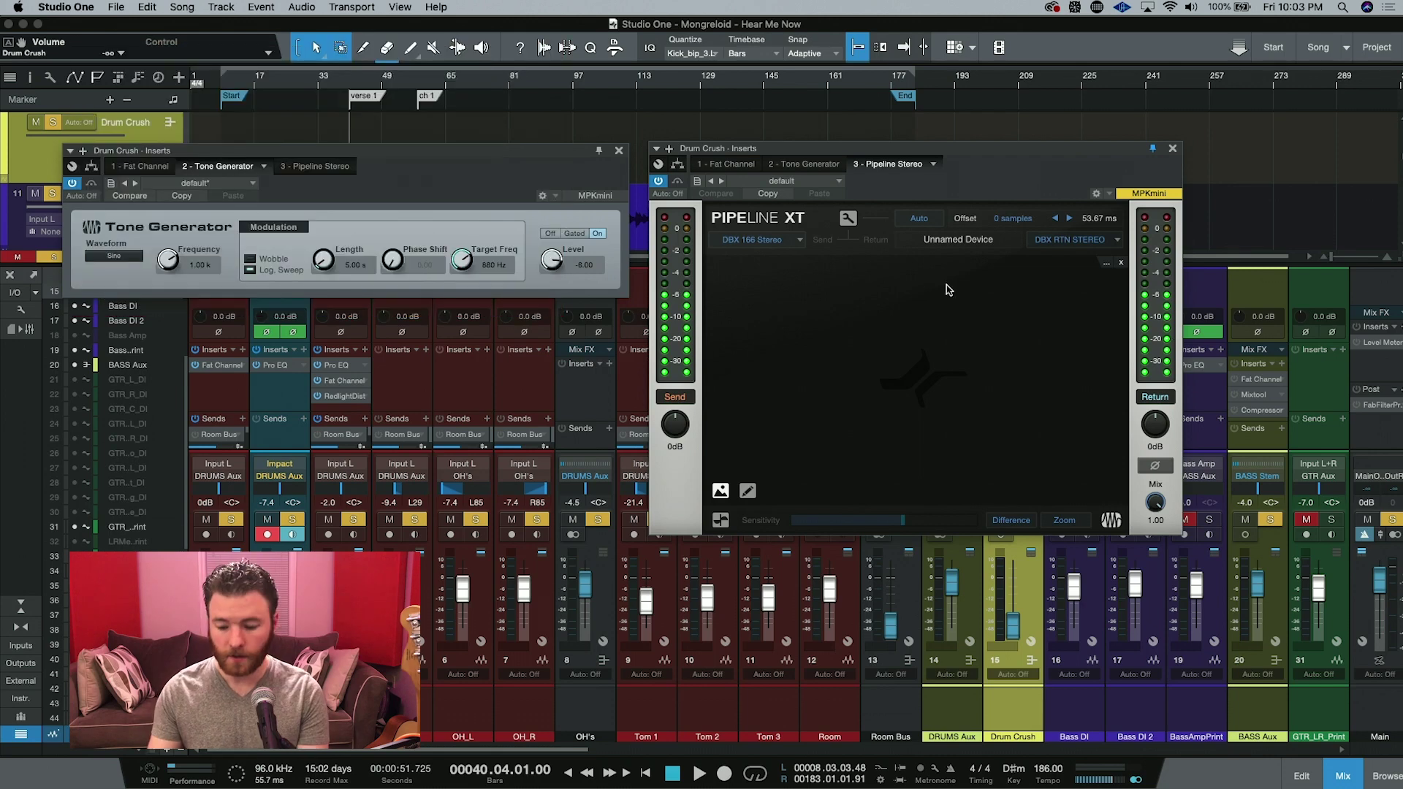
left_click(550, 233)
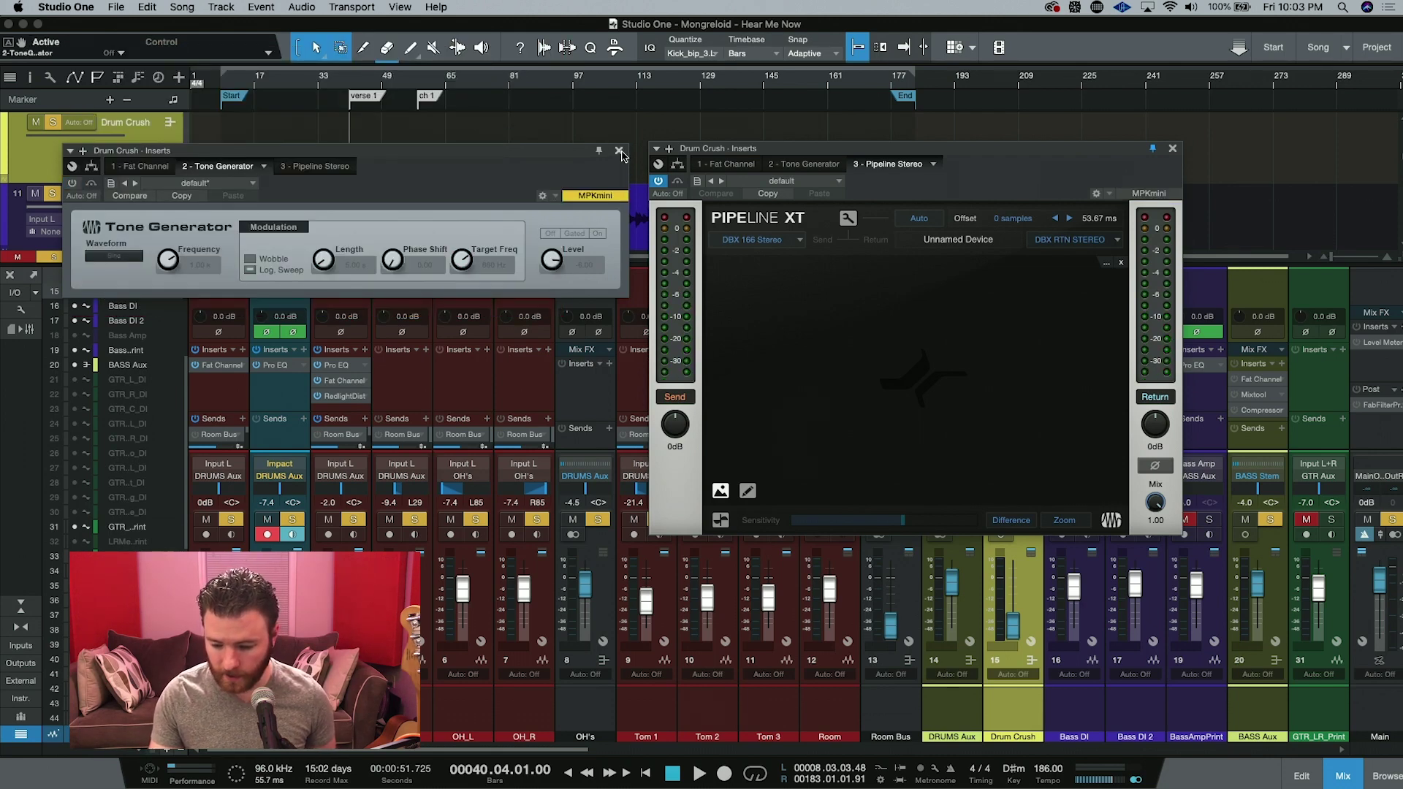
- Close the Tone Generator window, reposition the Pipeline XT window, and reset the Drum Crush channel's volume to 0 dB
left_click(619, 150)
left_click_drag(912, 148, 624, 118)
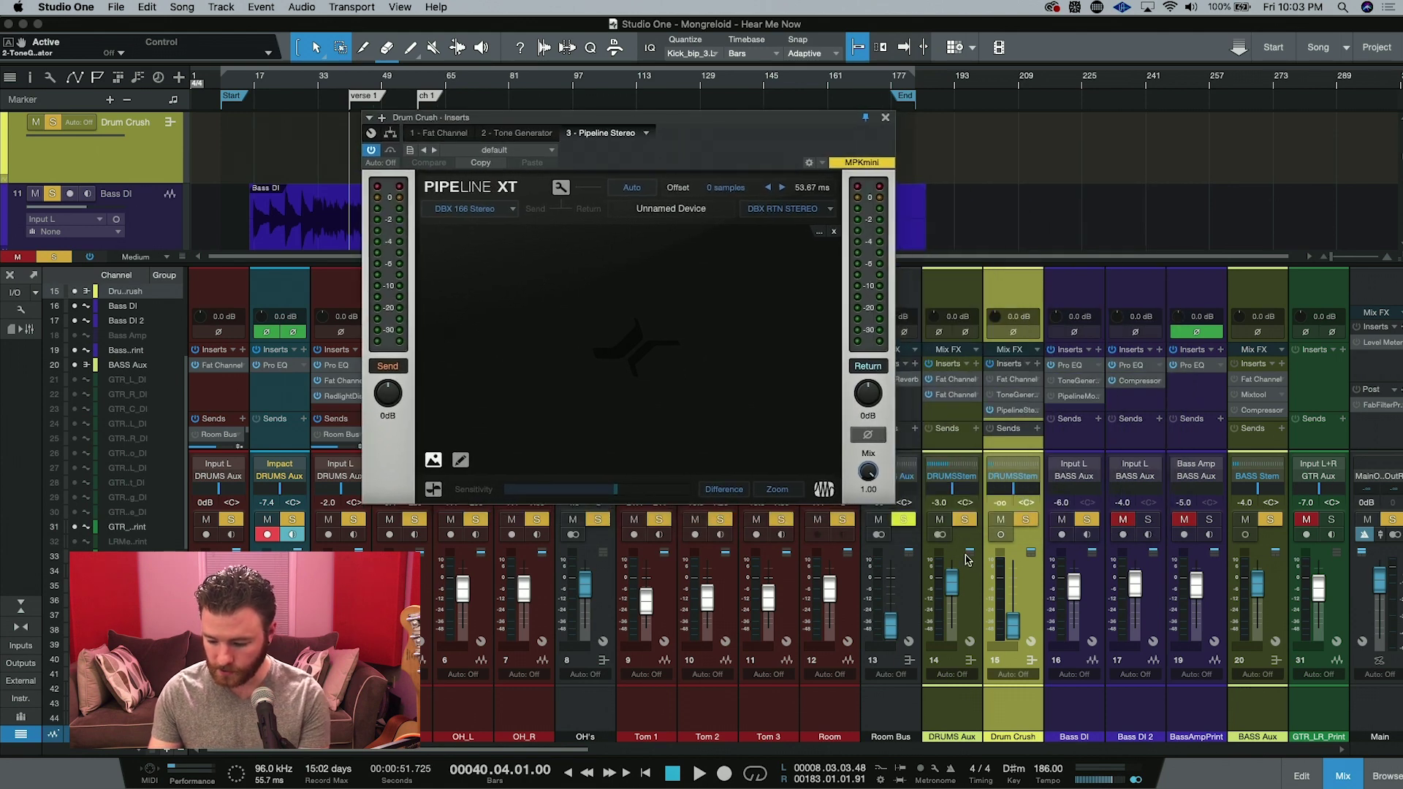
left_click(1013, 621, "alt")
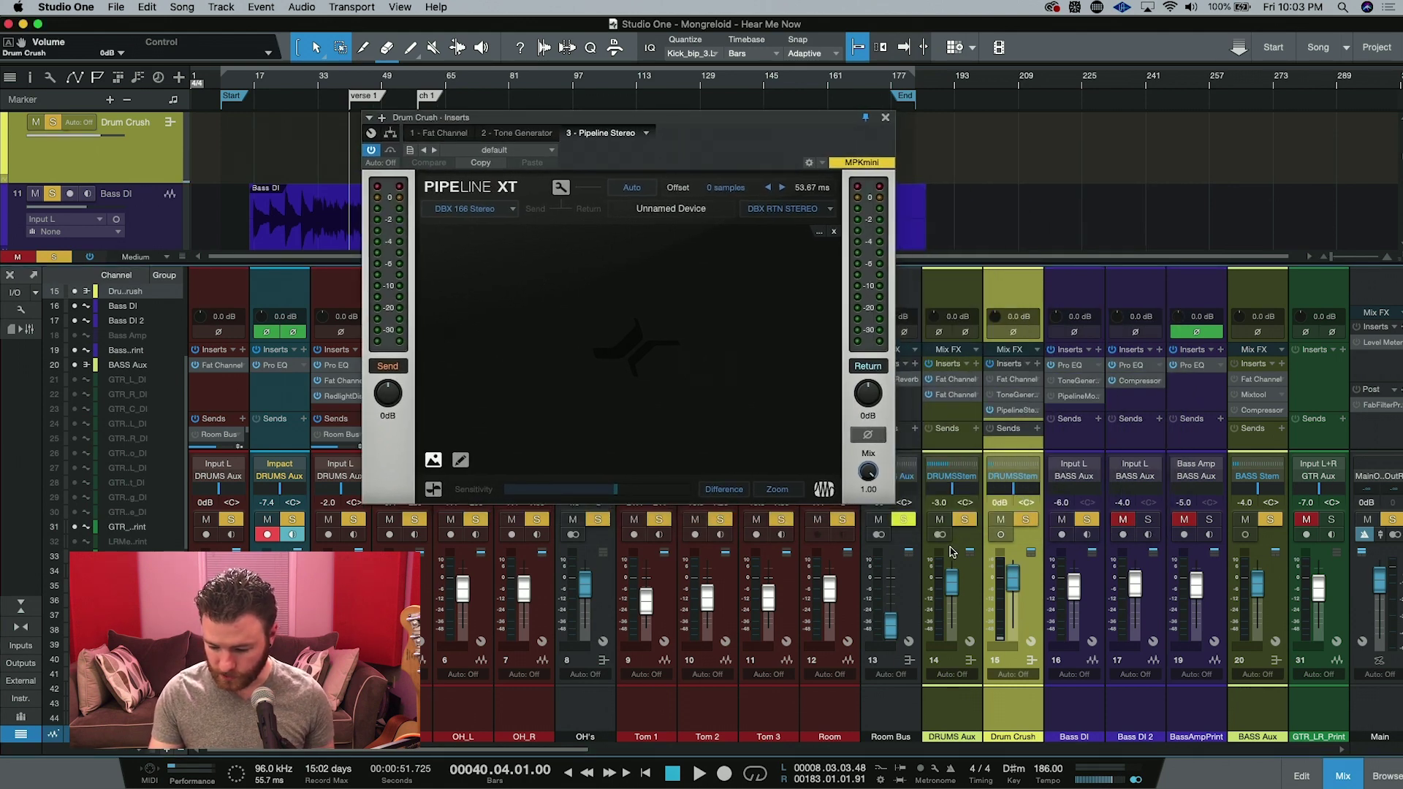
- Unsolo and mute the Bass DI channel, and select the Drum Crush channel
left_click(1094, 515)
left_click(1094, 516)
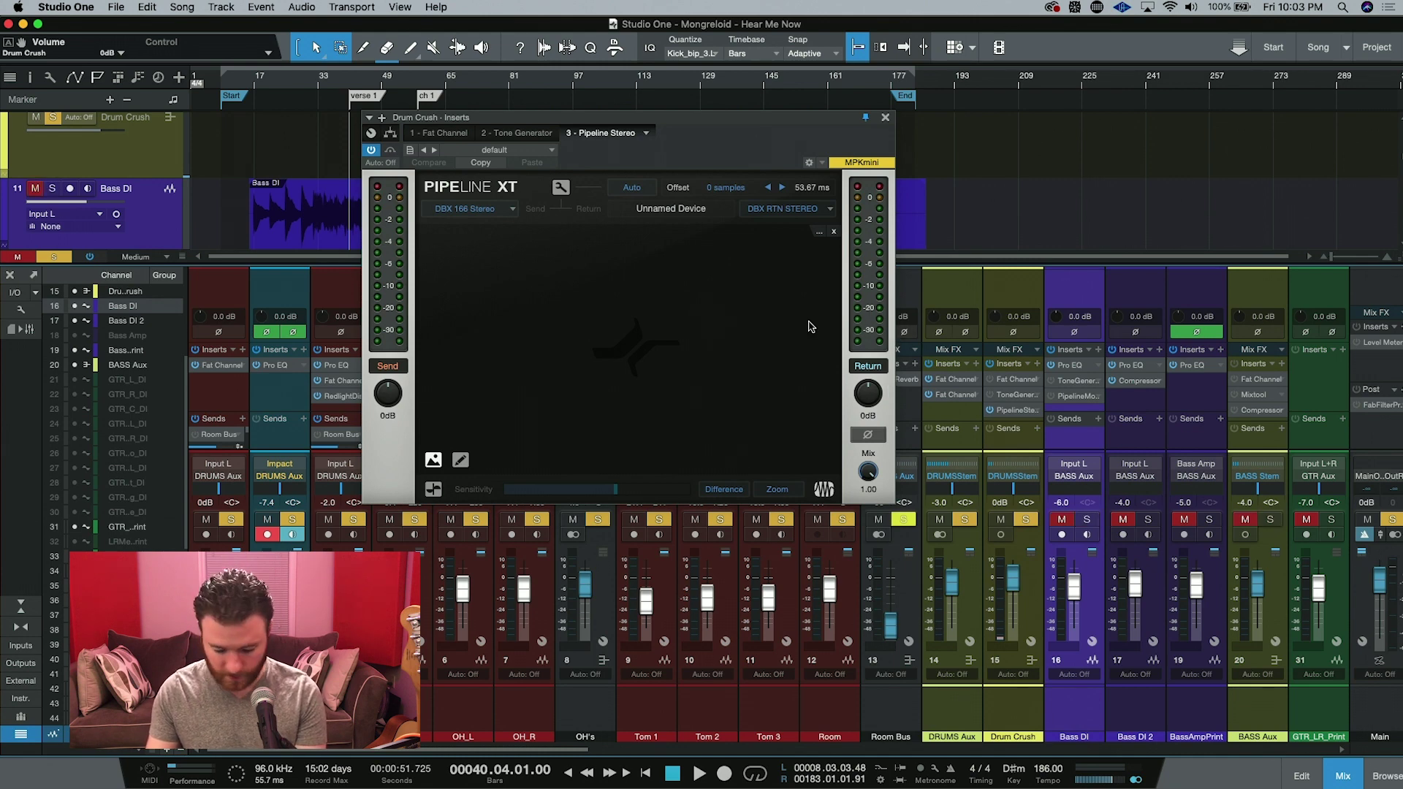
left_click(1033, 569)
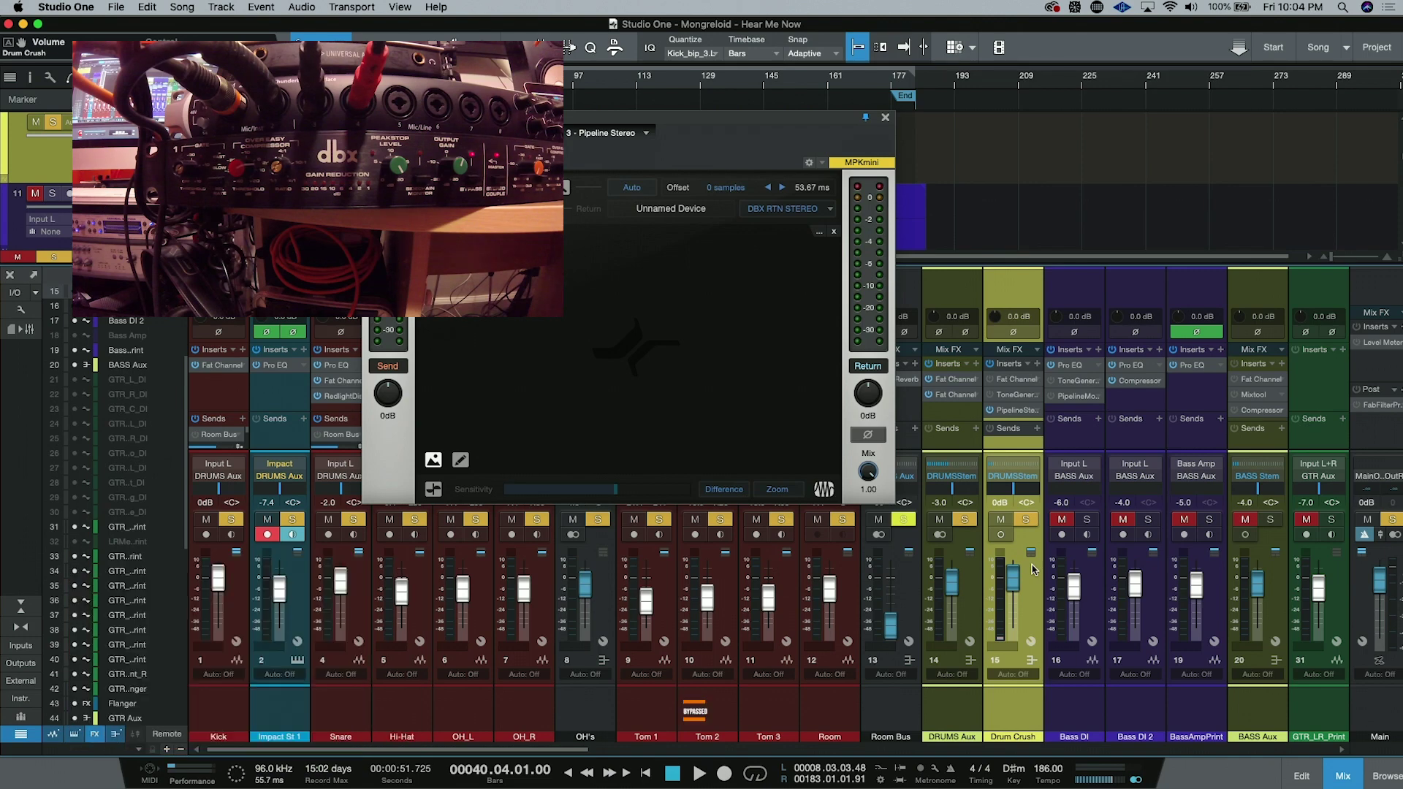
- Play the drums, switch the Drum Crush channel to stereo, and blend its volume down to -7 dB
key("space")
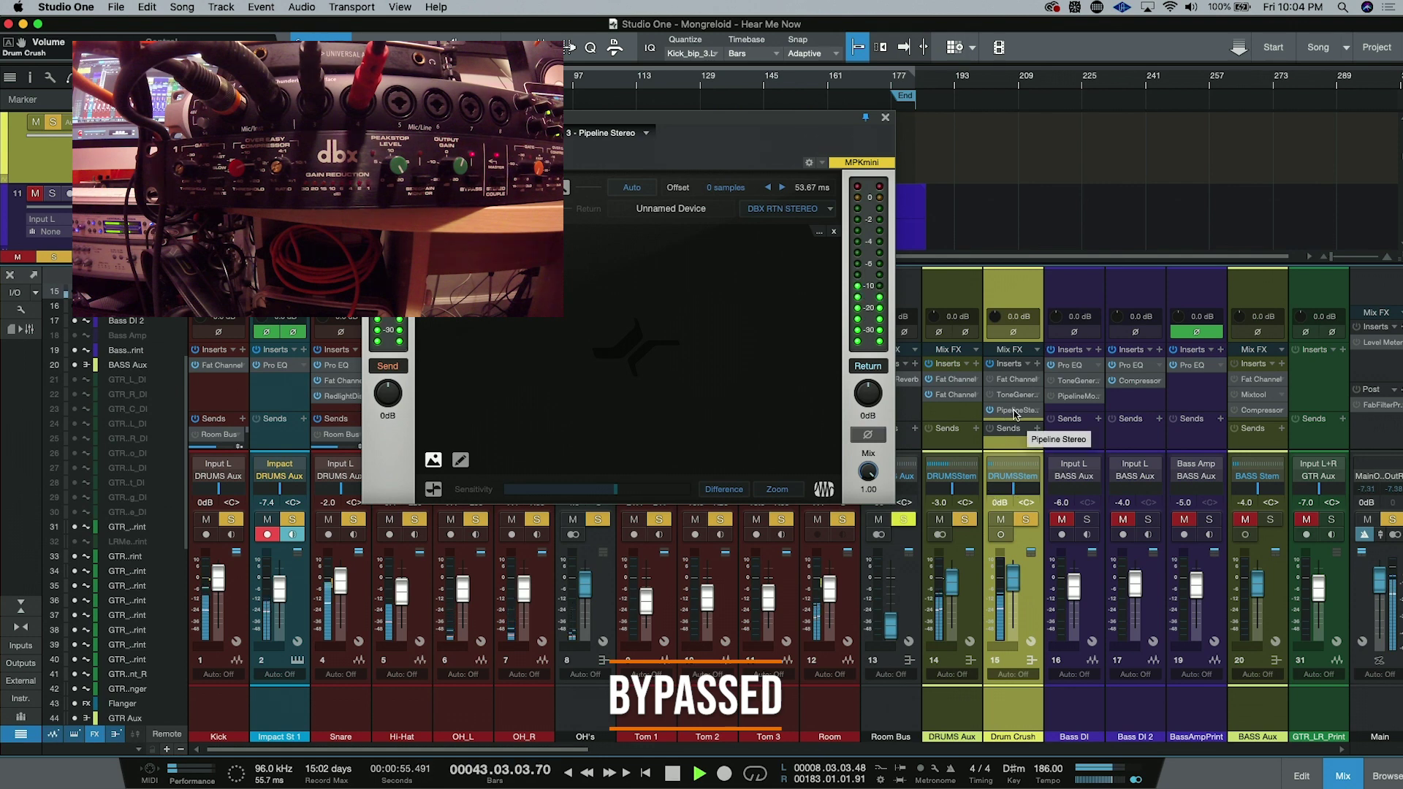
left_click(1006, 536)
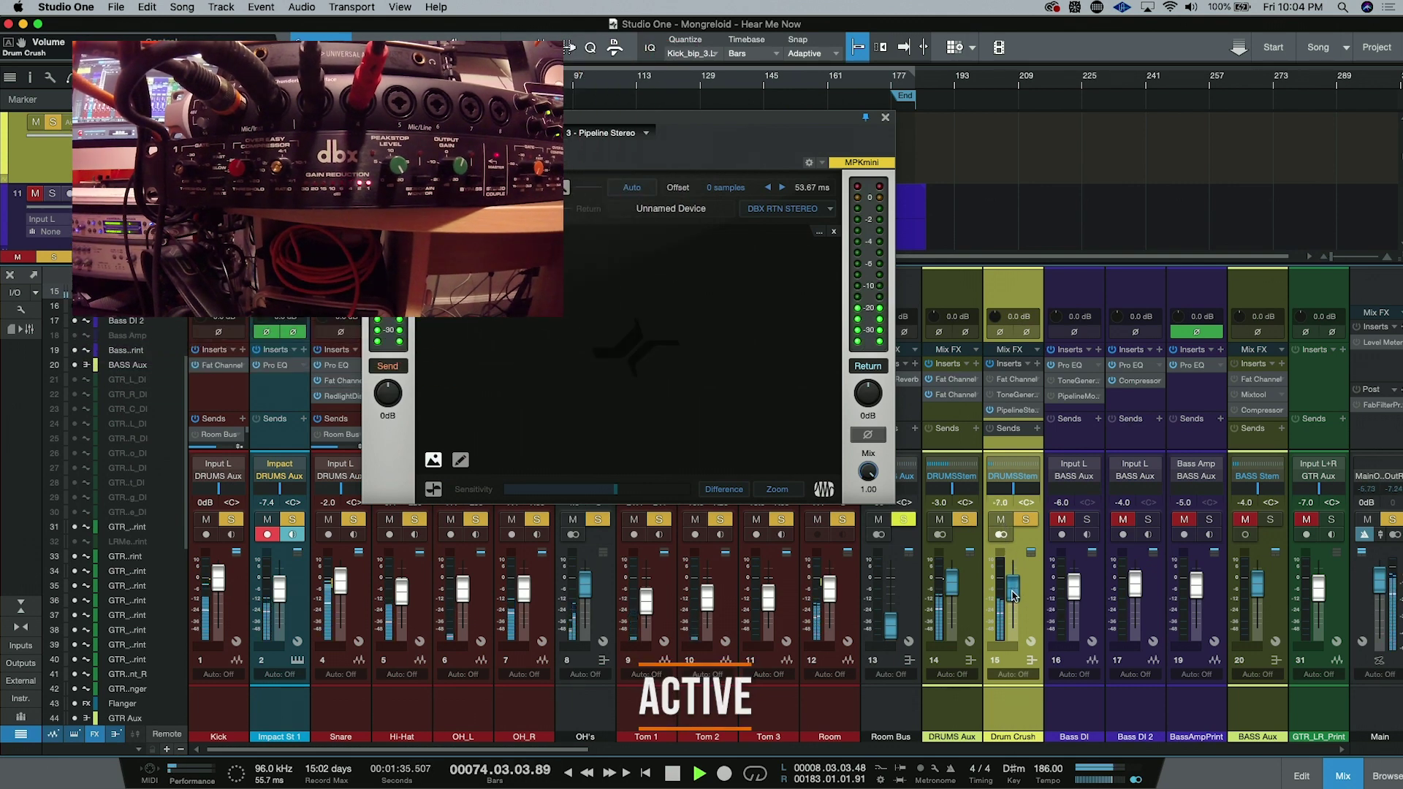
mouse_move(1014, 580)
left_mouse_down()
mouse_move(1024, 641)
mouse_move(1018, 590)
left_mouse_up()
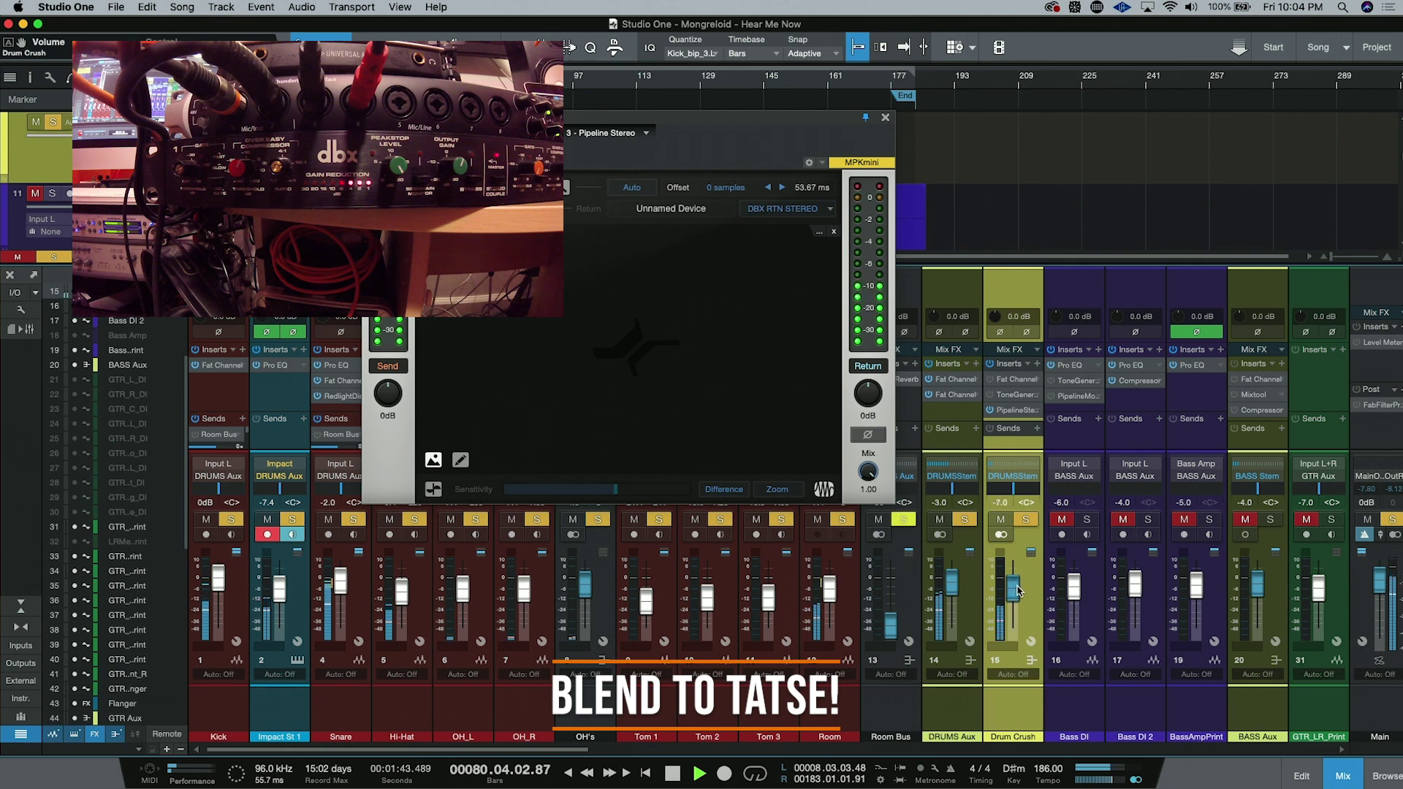
key("space")
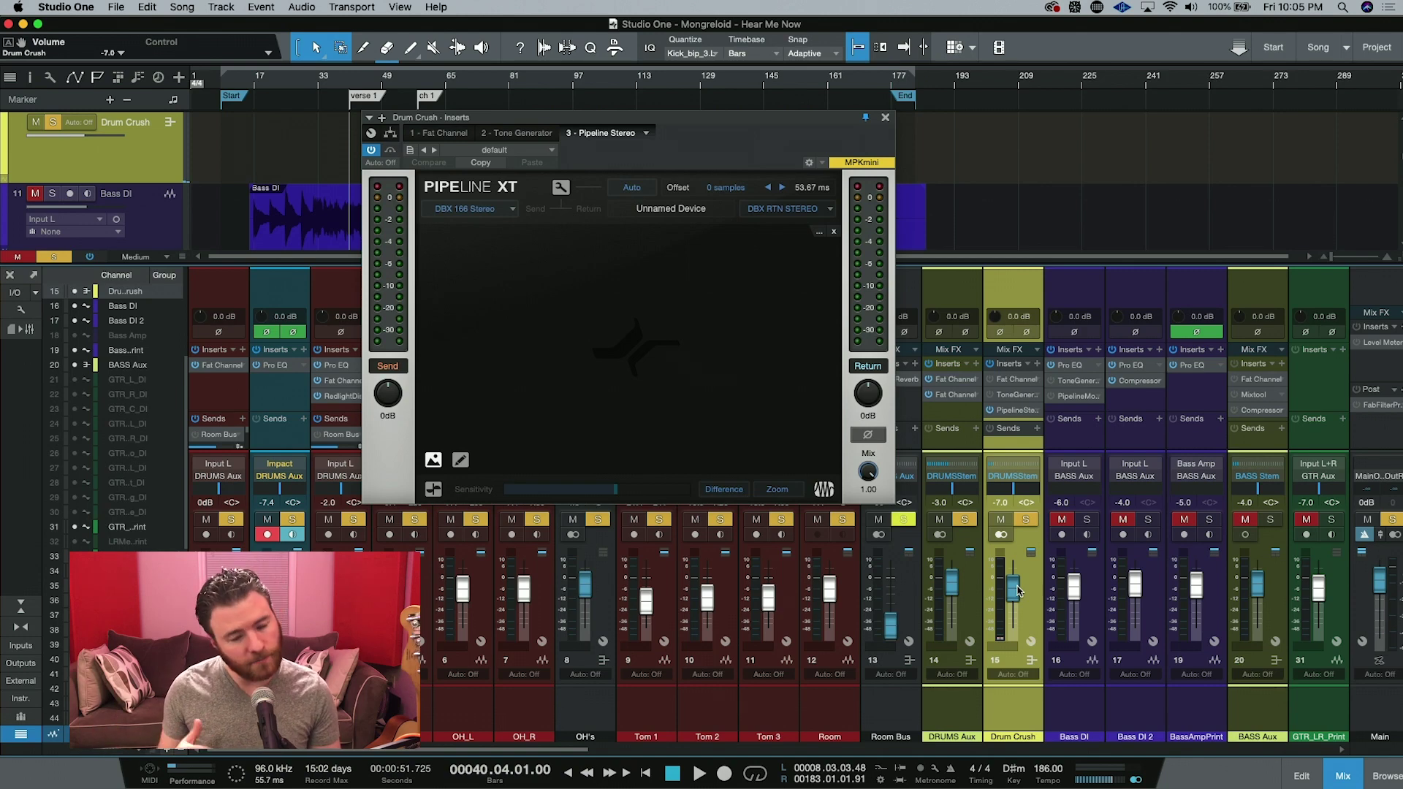
- Show the signal waveforms in Pipeline XT and turn on its ping tool to compare the send and return
left_click(561, 188)
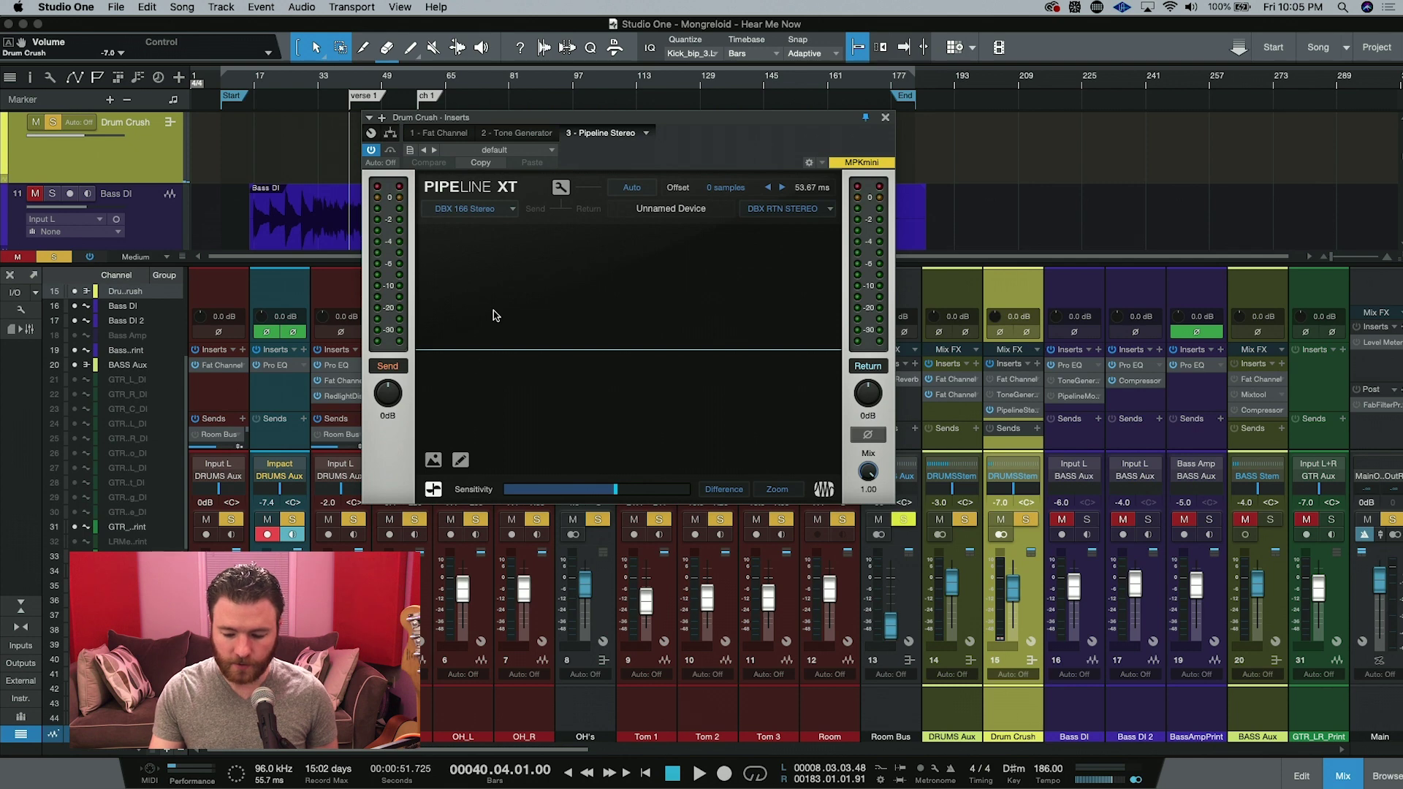
left_click(560, 190)
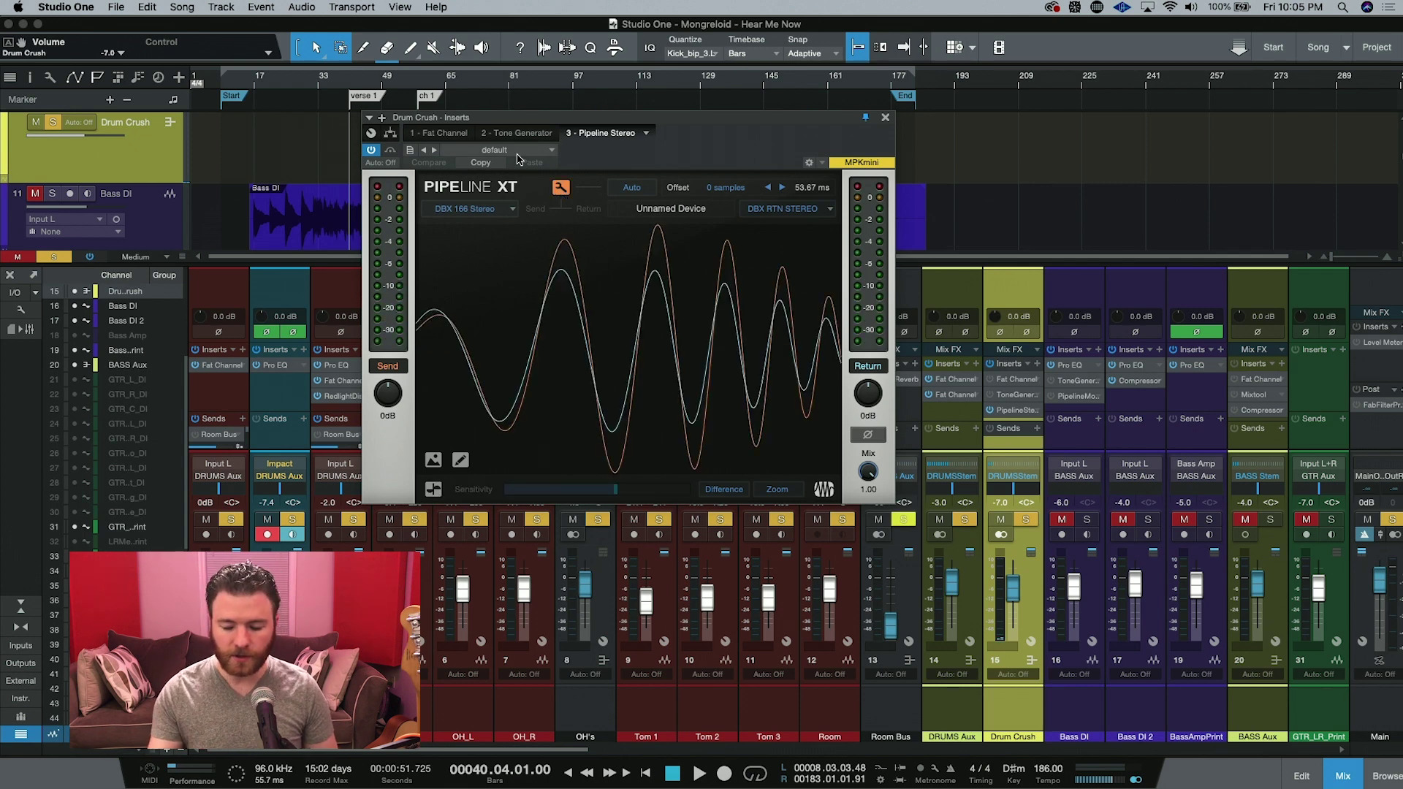